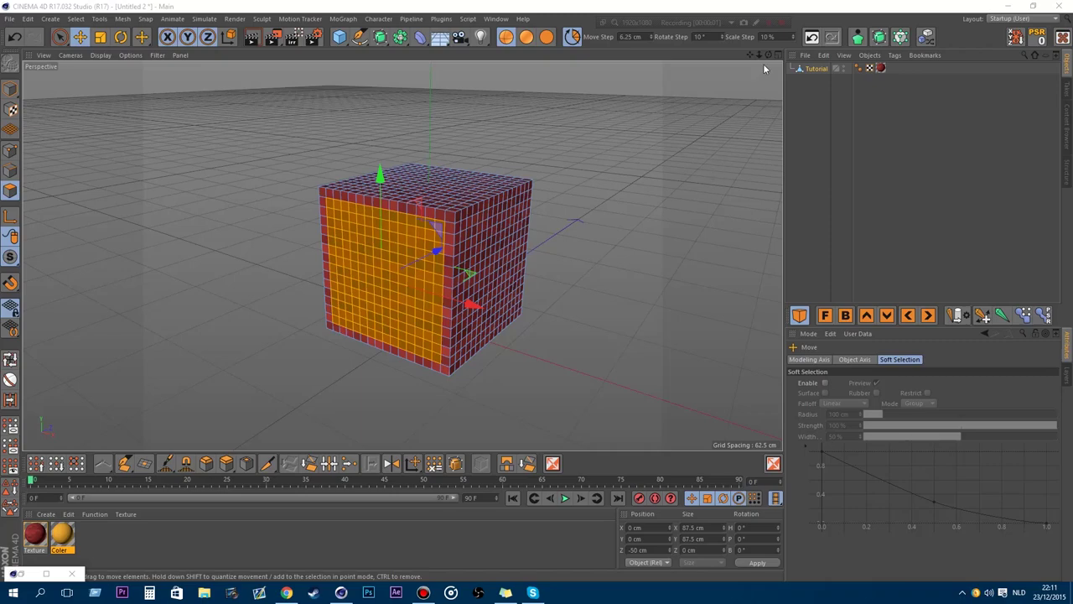
Apply the yellow material to the selected polygons on the front face of the Tutorial cube
drag(769, 54, 746, 56)
scroll(364, 231, up, 3)
scroll(321, 317, up, 3)
scroll(484, 161, up, 1)
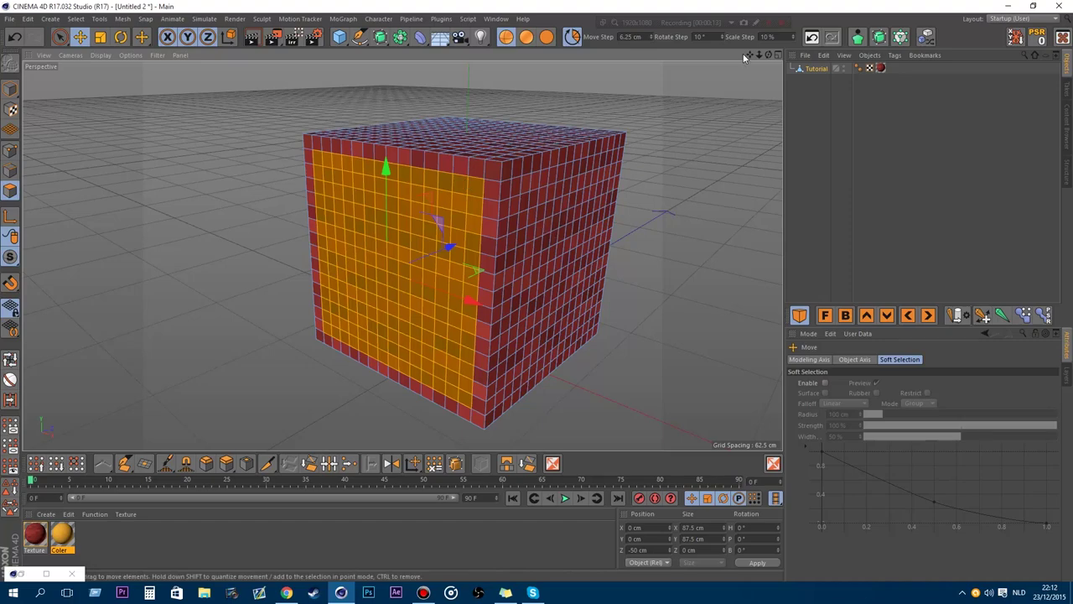
drag(760, 55, 757, 55)
alt+drag(403, 256, 491, 243)
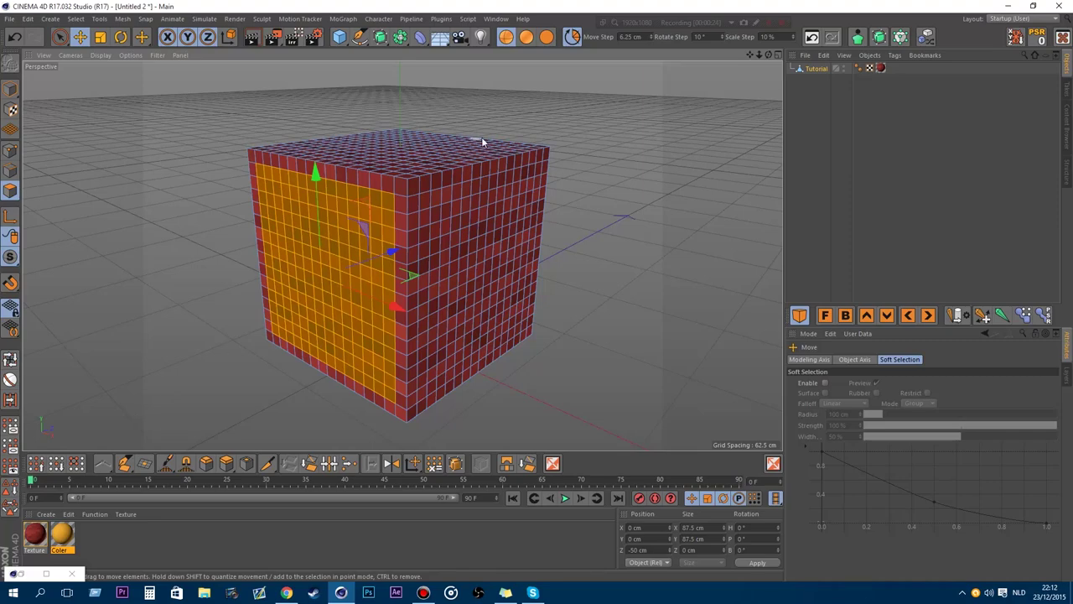
drag(64, 536, 293, 243)
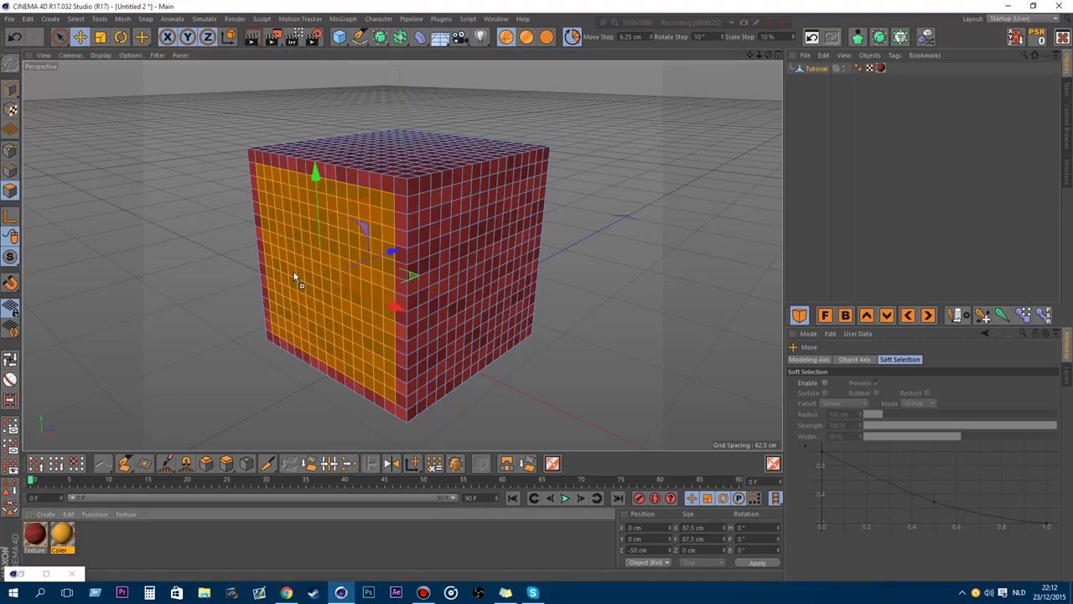
drag(314, 234, 313, 235)
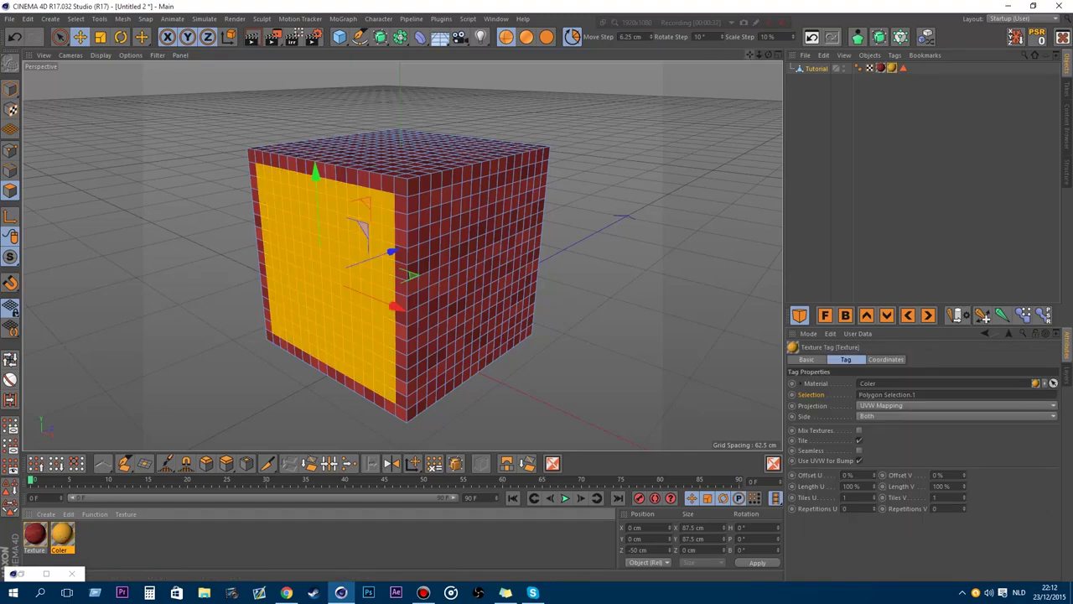
drag(749, 54, 847, 54)
drag(759, 55, 814, 55)
scroll(479, 239, up, 3)
scroll(449, 225, up, 3)
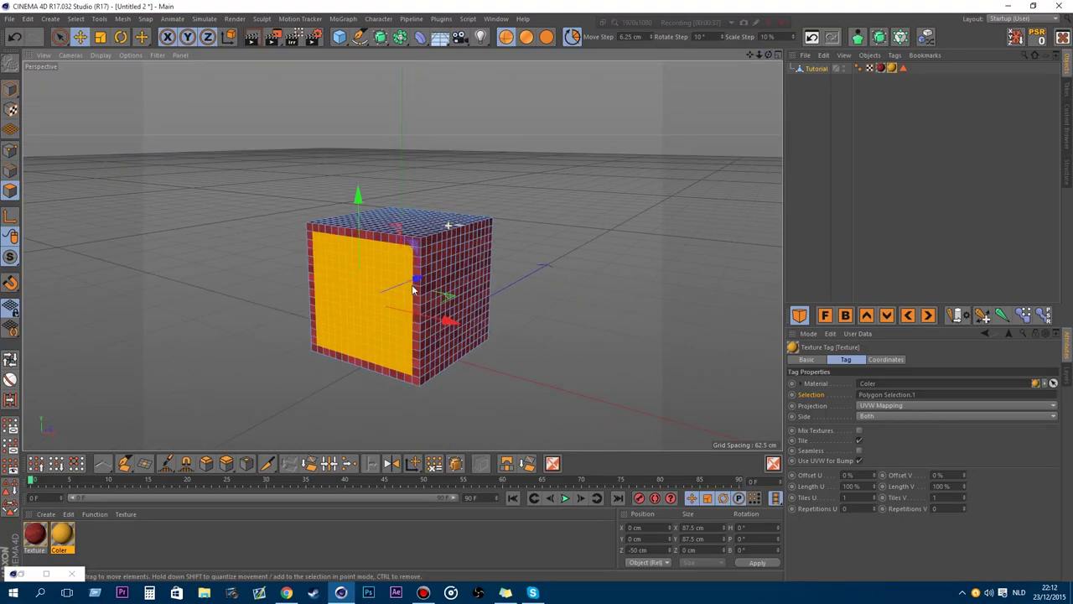
scroll(411, 288, up, 2)
scroll(386, 291, up, 2)
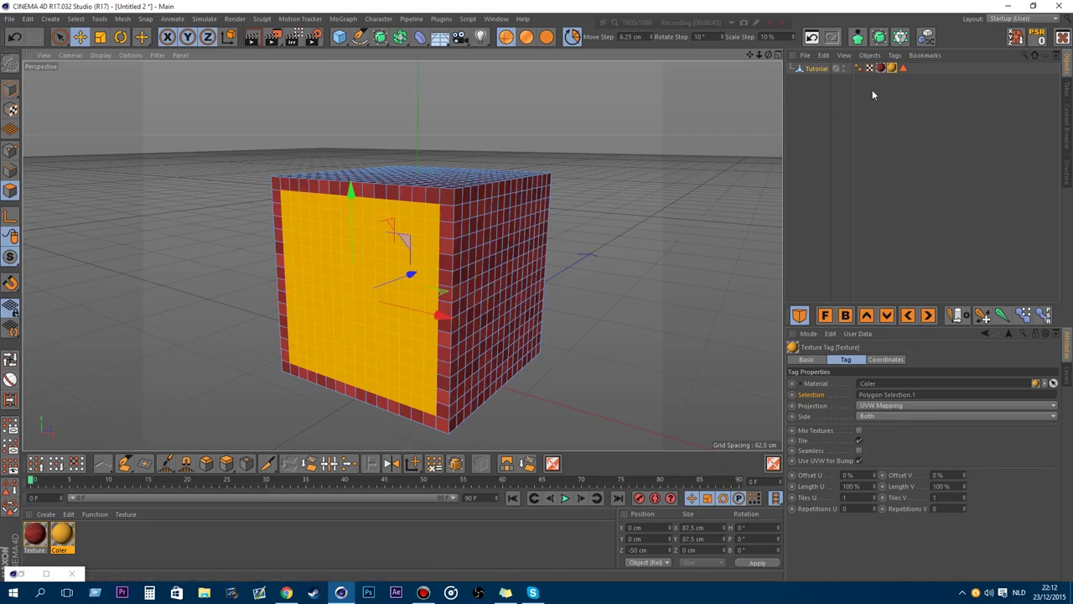
click(61, 537)
key(Delete)
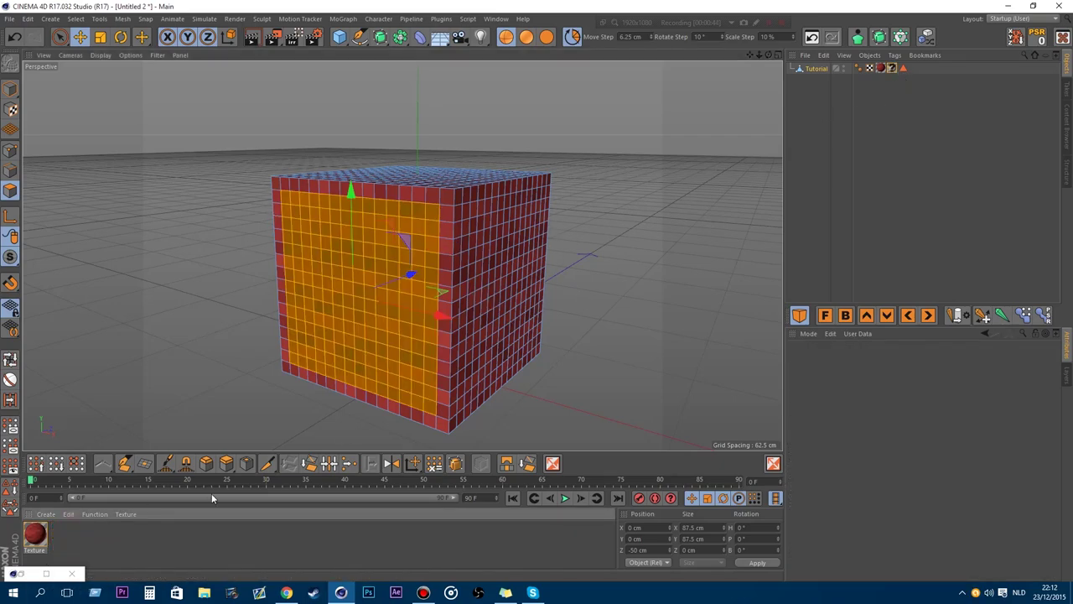
key(ctrl+z)
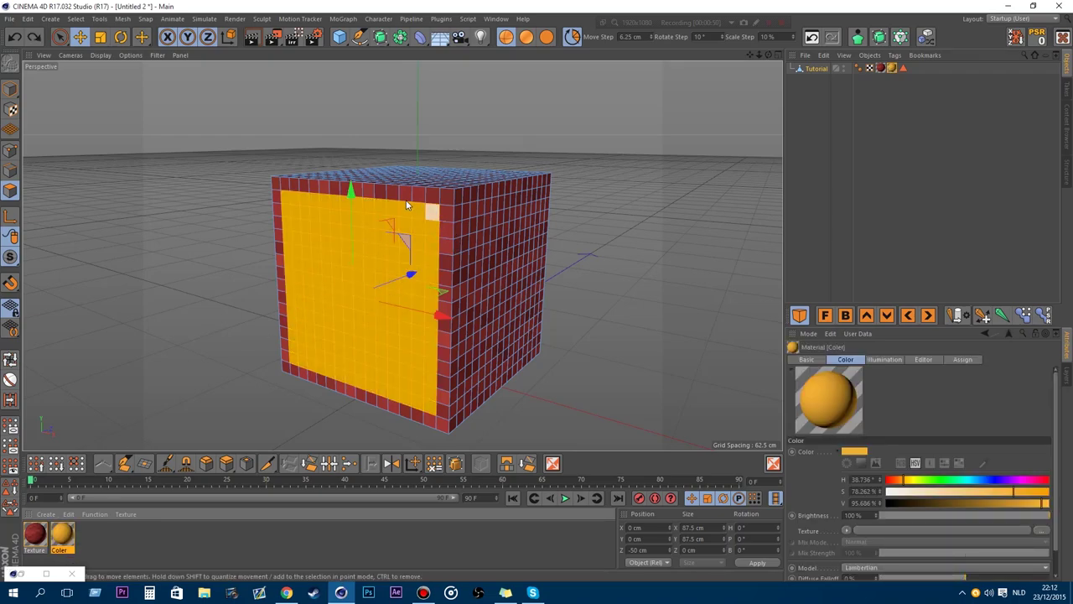
Select the Tutorial object and try its existing Enable/Disable Color user data switch
click(813, 69)
click(864, 382)
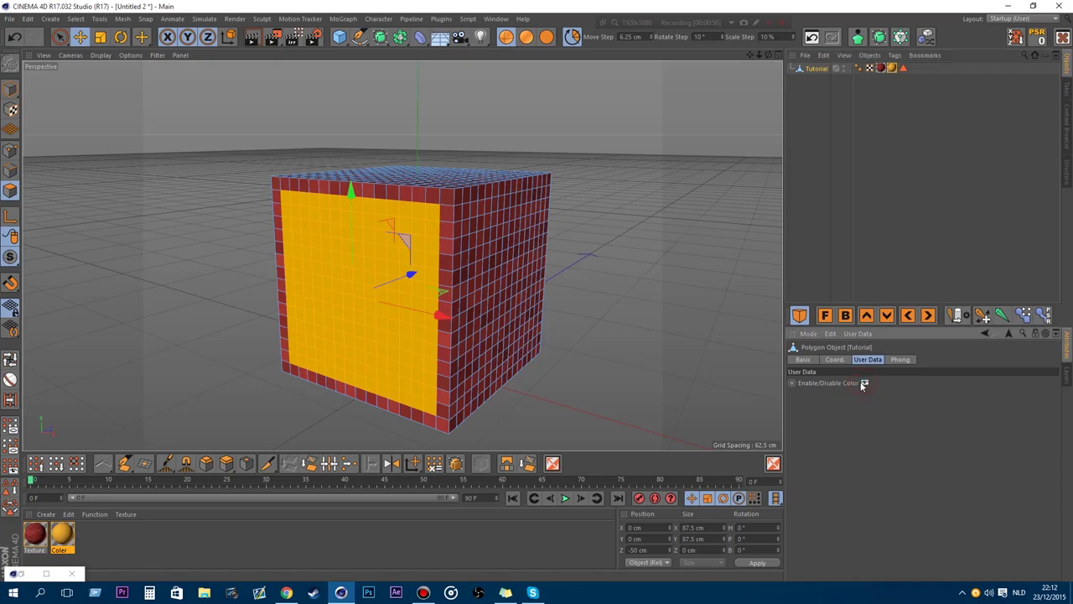
click(865, 382)
click(858, 333)
click(872, 357)
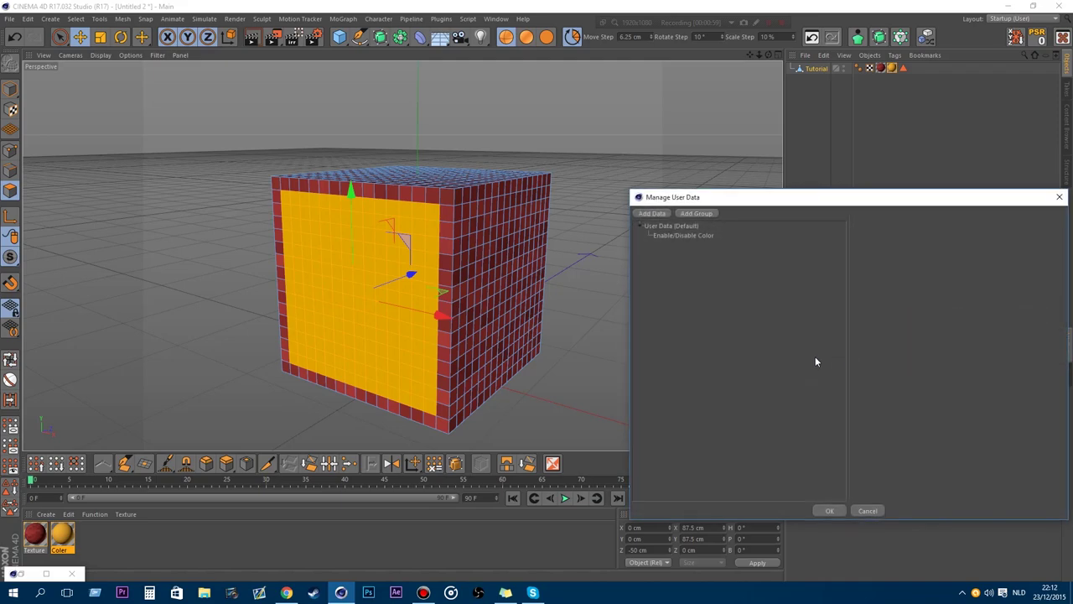
click(683, 235)
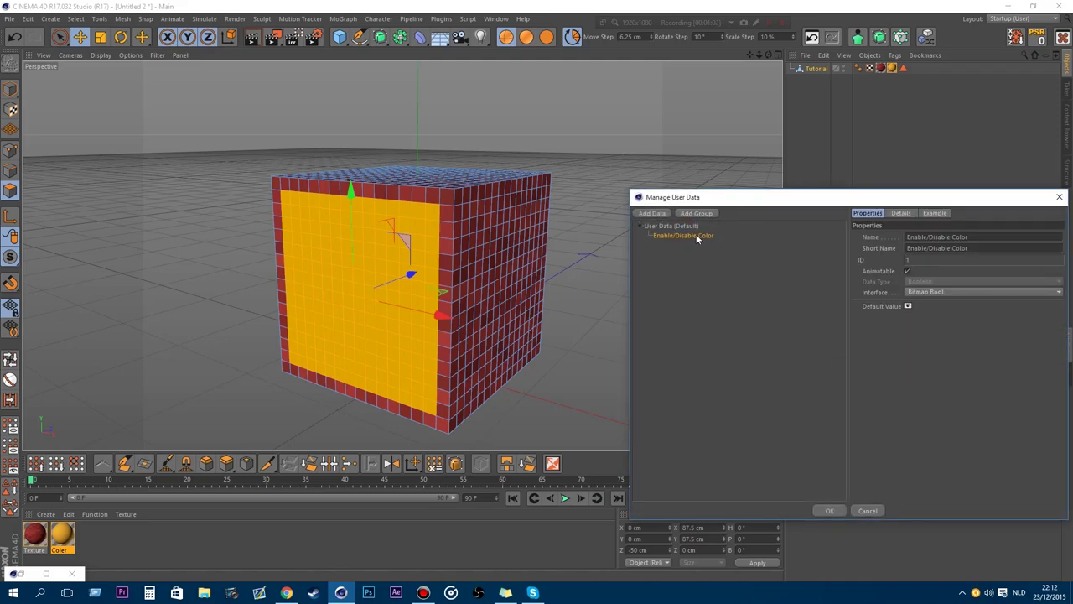
click(697, 235)
key(Delete)
click(652, 213)
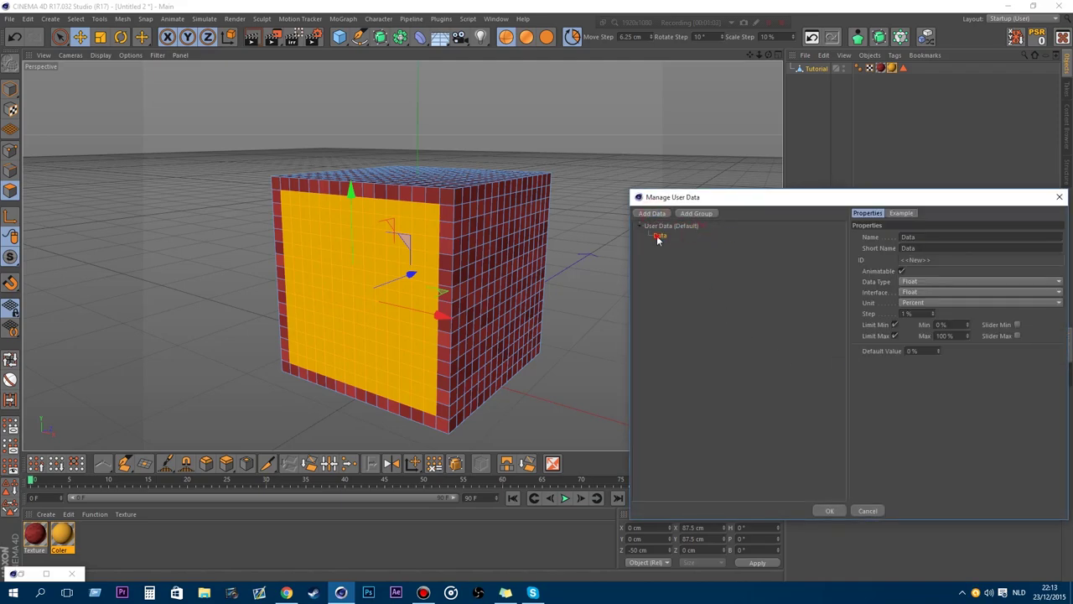
click(872, 508)
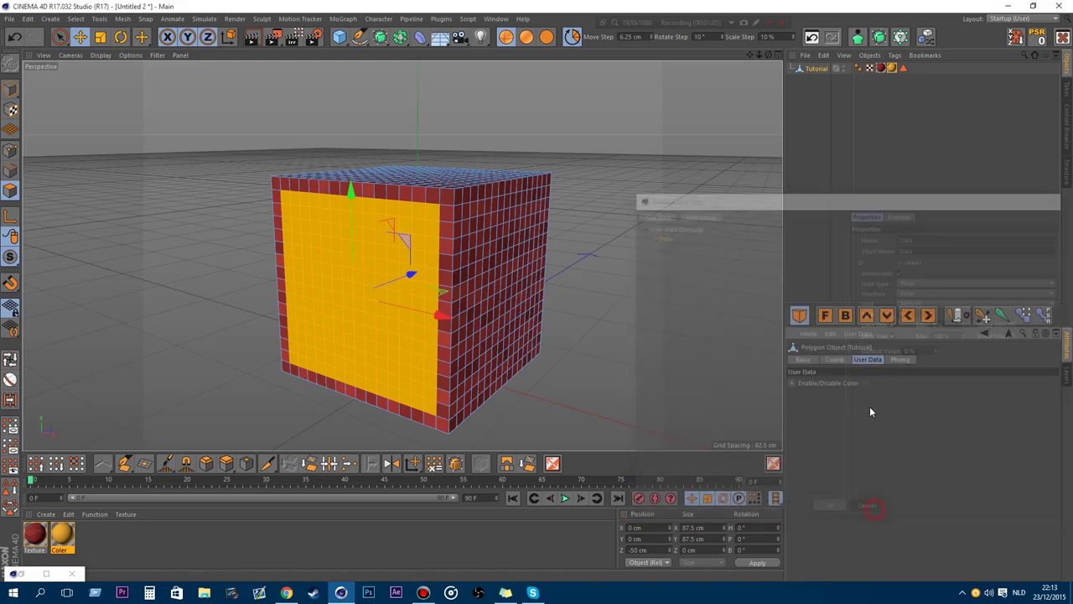
Remove the existing Enable/Disable Color user data entry from the Tutorial object
click(847, 334)
click(863, 359)
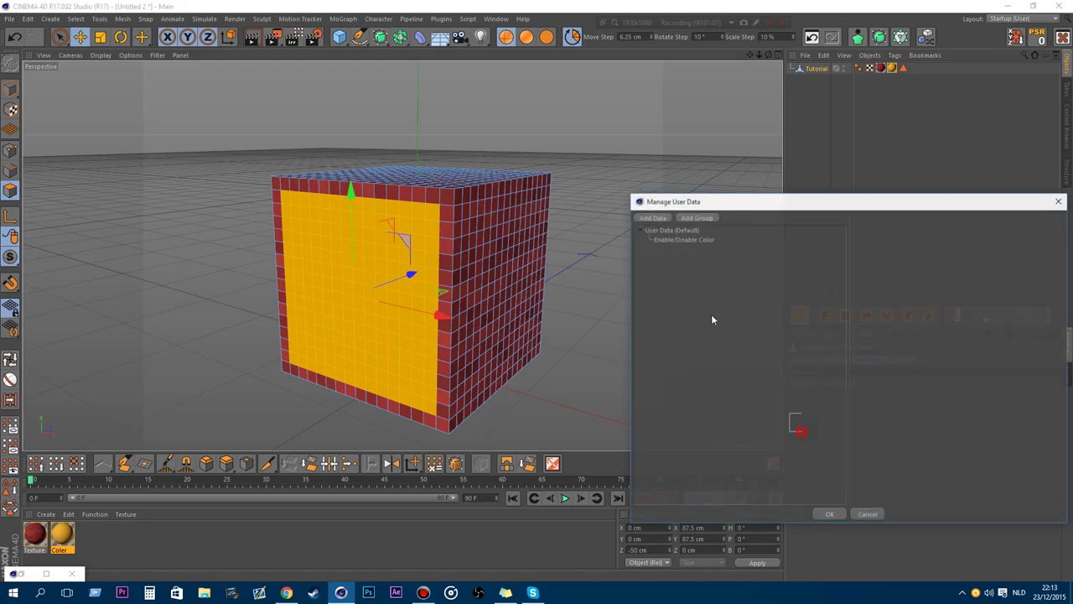
click(831, 515)
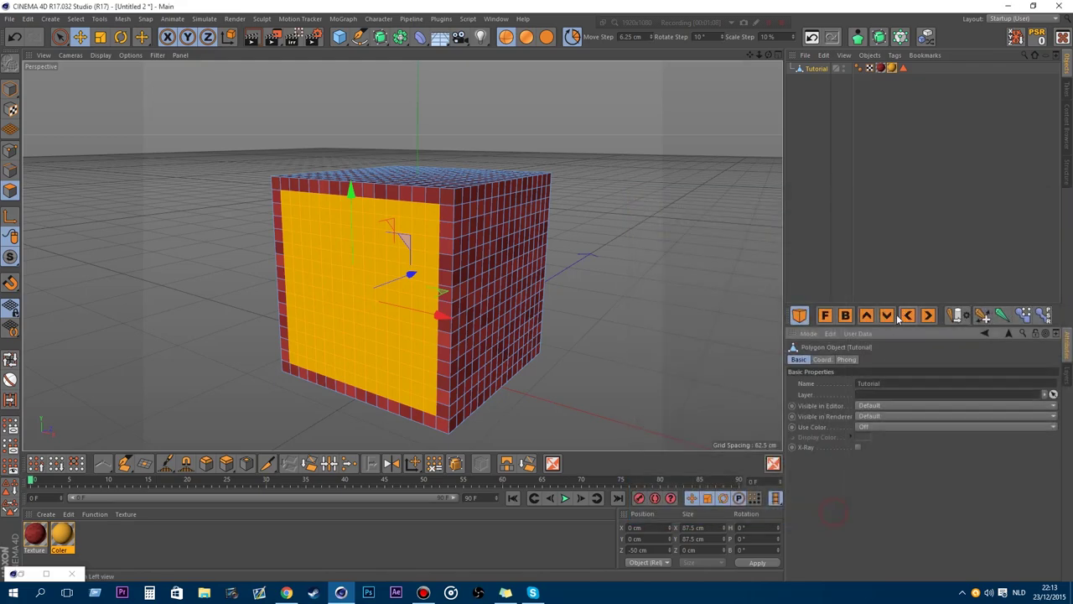
Add a new user data entry to the Tutorial object with data type Boolean and interface Bitmap Bool
click(852, 333)
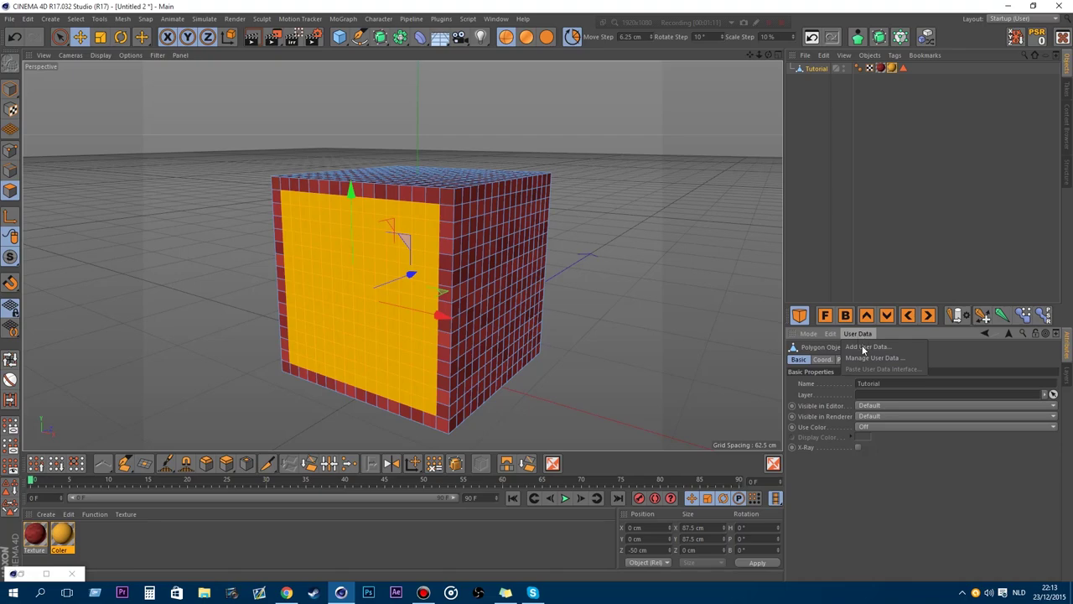
click(864, 347)
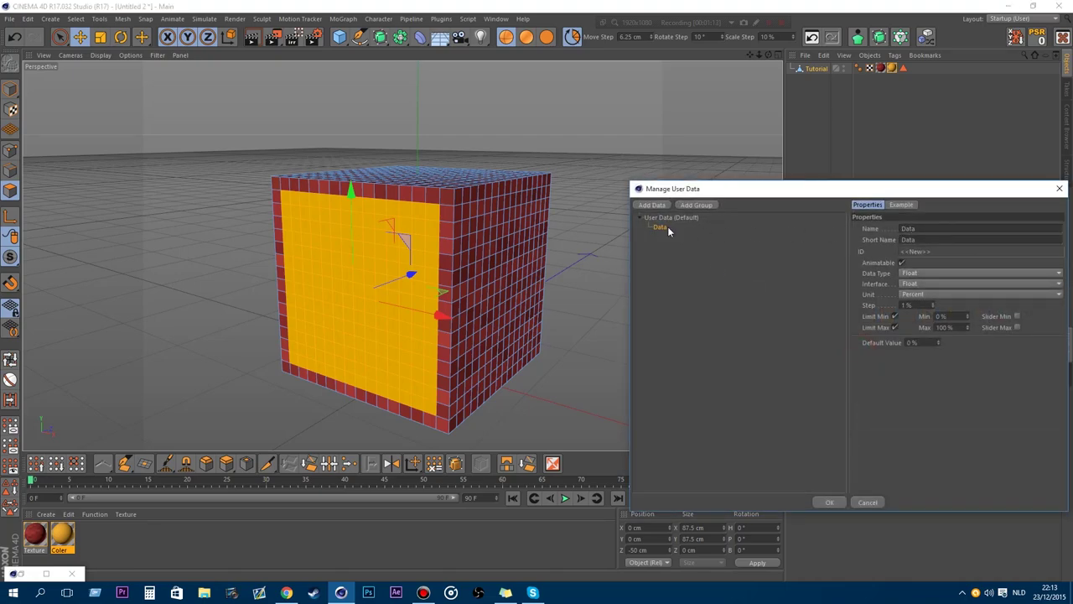
key(Delete)
click(653, 206)
click(936, 274)
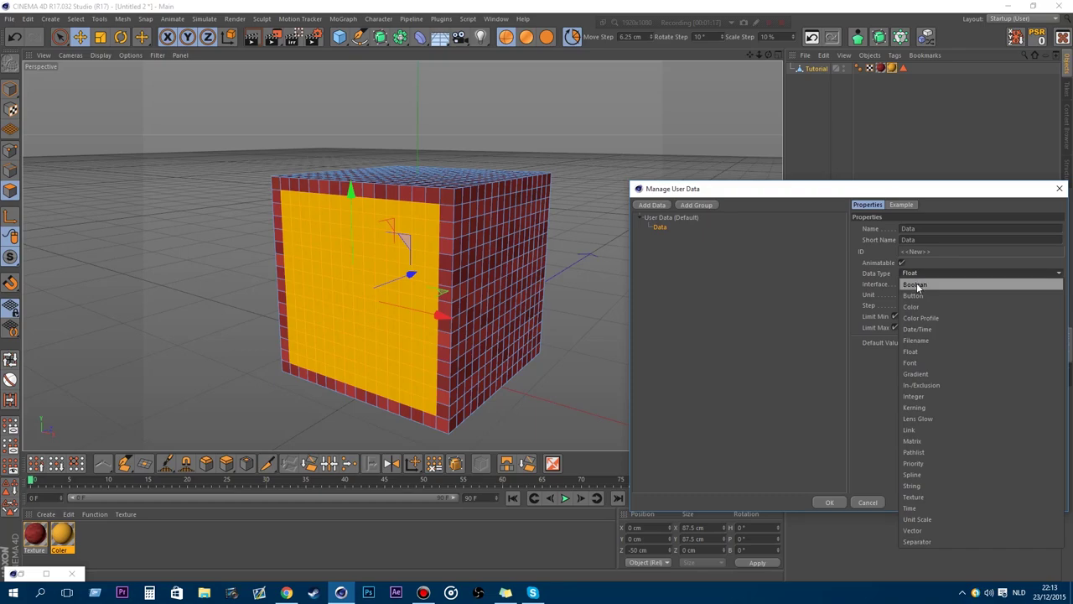
click(923, 287)
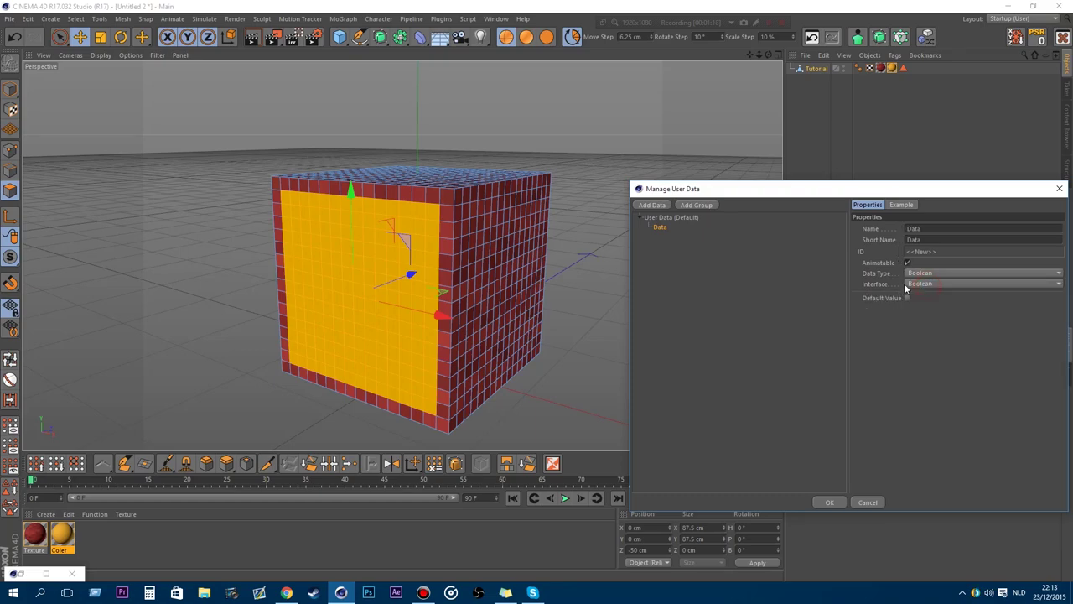
click(925, 284)
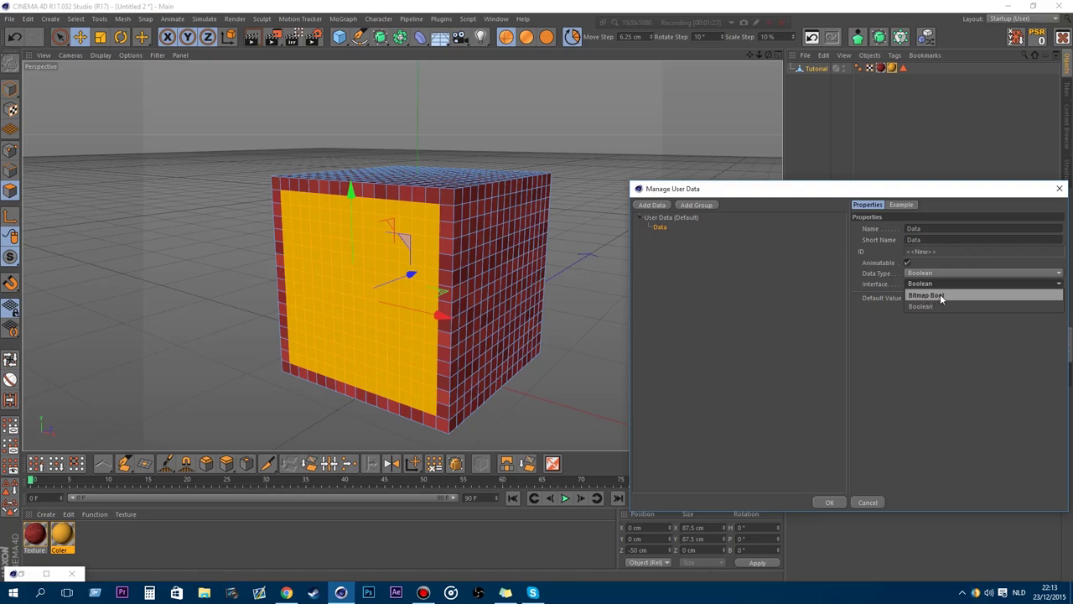
click(940, 296)
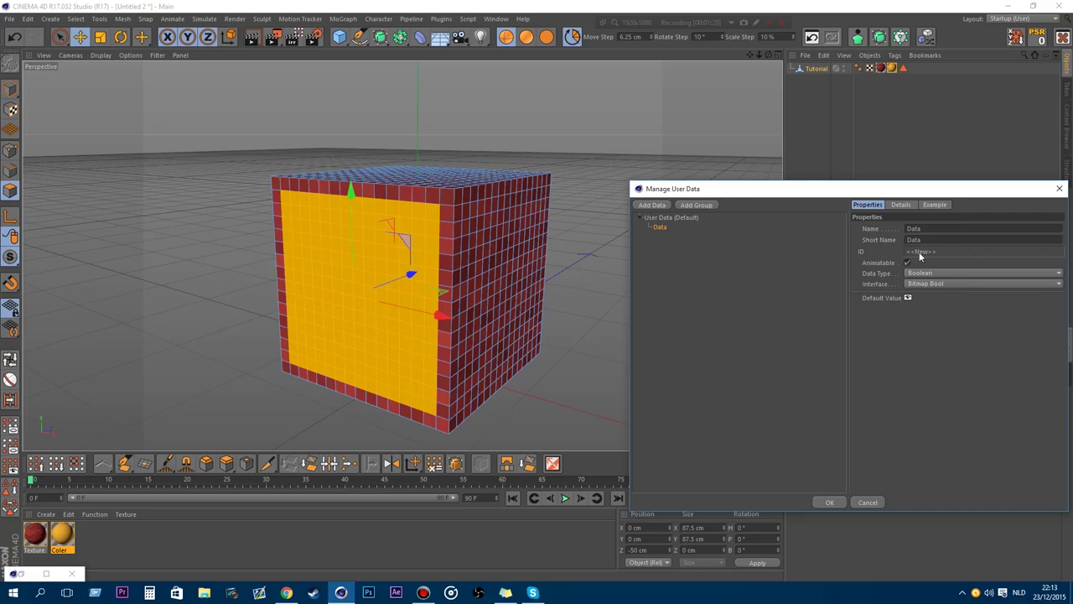
Name the new user data entry "Enable/Disable color" and accept the user data settings
double_click(952, 227)
text(Enable/Disable color)
drag(949, 192, 865, 151)
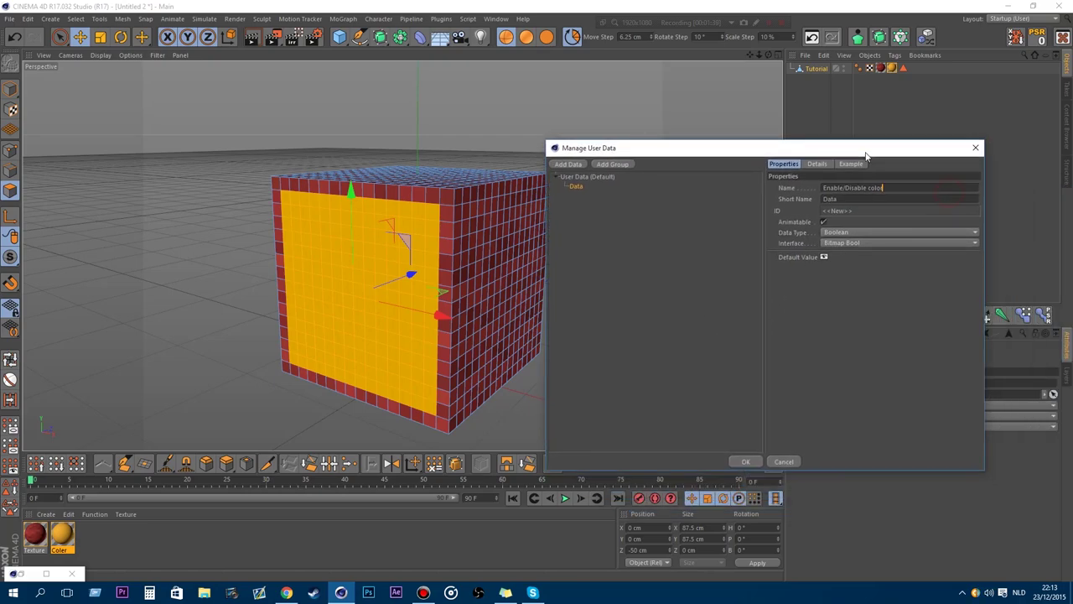
drag(764, 147, 736, 153)
click(717, 467)
Select the Tutorial object and try its new Enable/Disable color switch
click(822, 69)
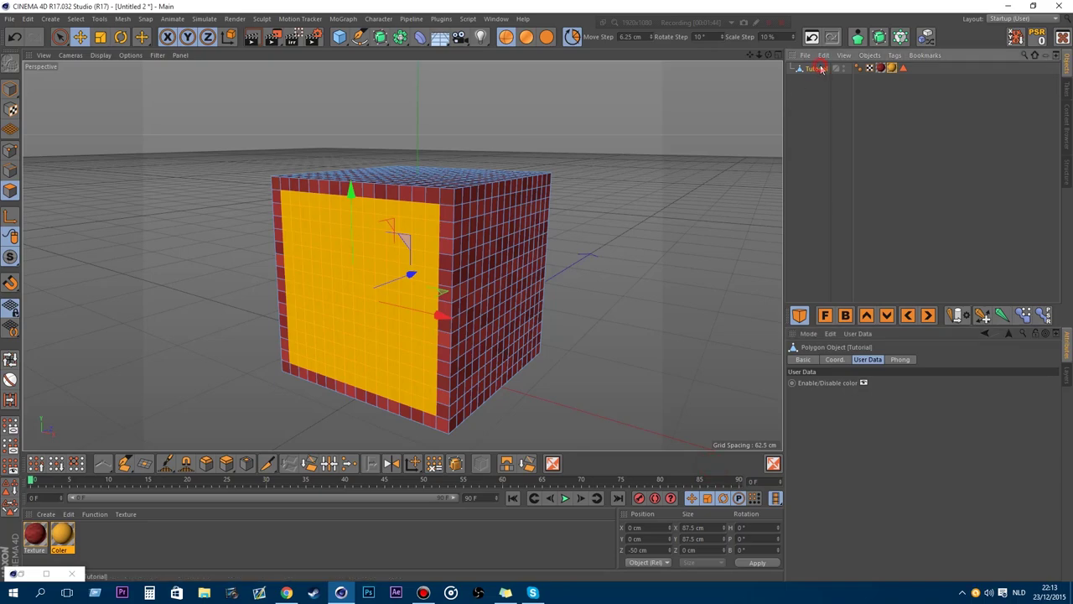
drag(760, 56, 743, 57)
click(817, 68)
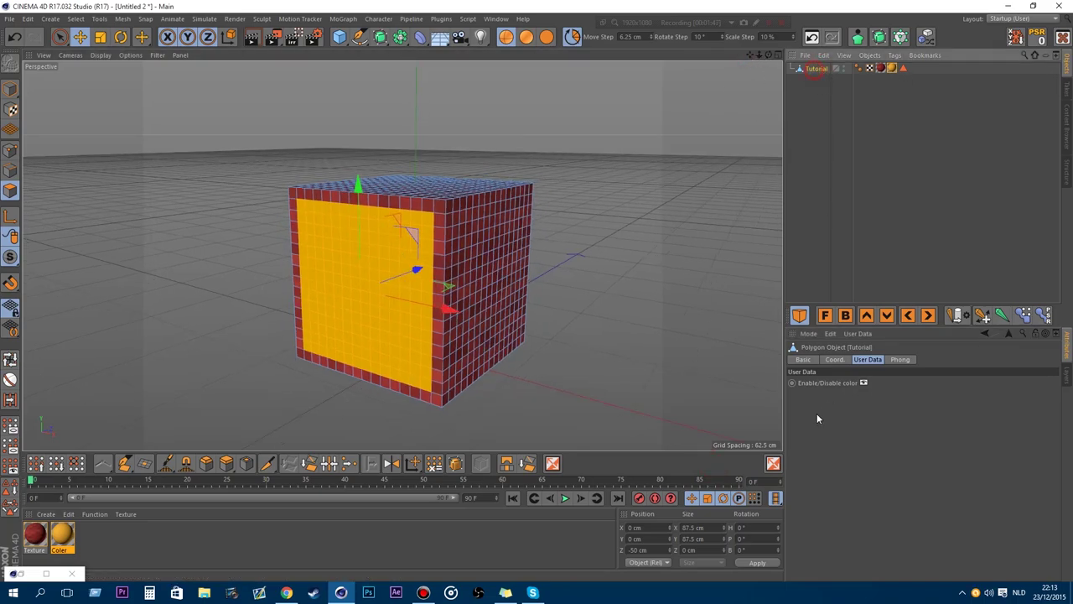
click(864, 382)
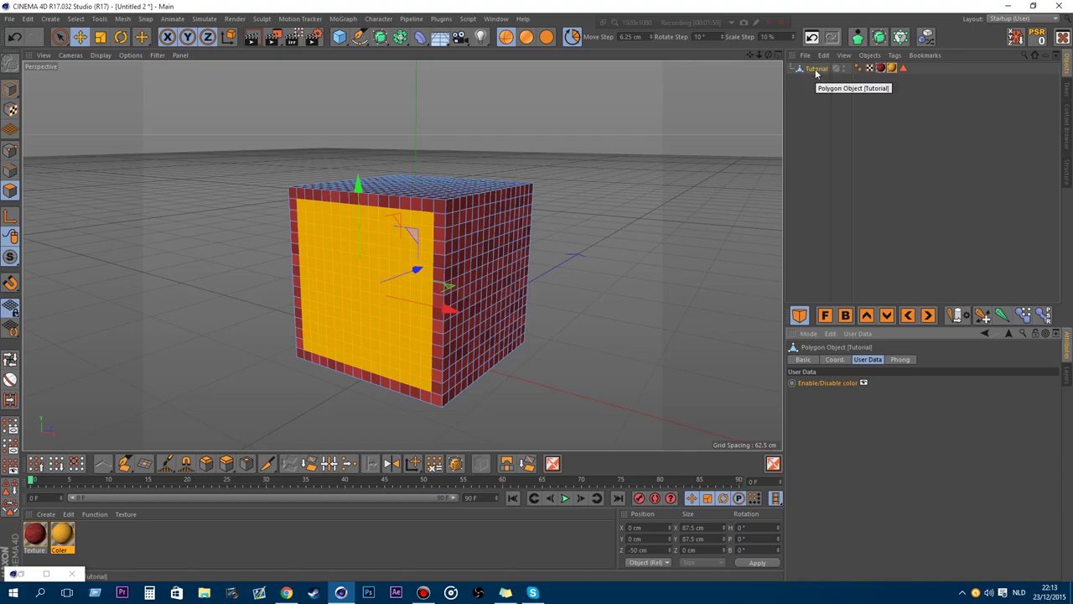
Examine the cube's polygon selection tag and the selection assigned in its yellow texture tag
drag(759, 55, 745, 57)
click(903, 69)
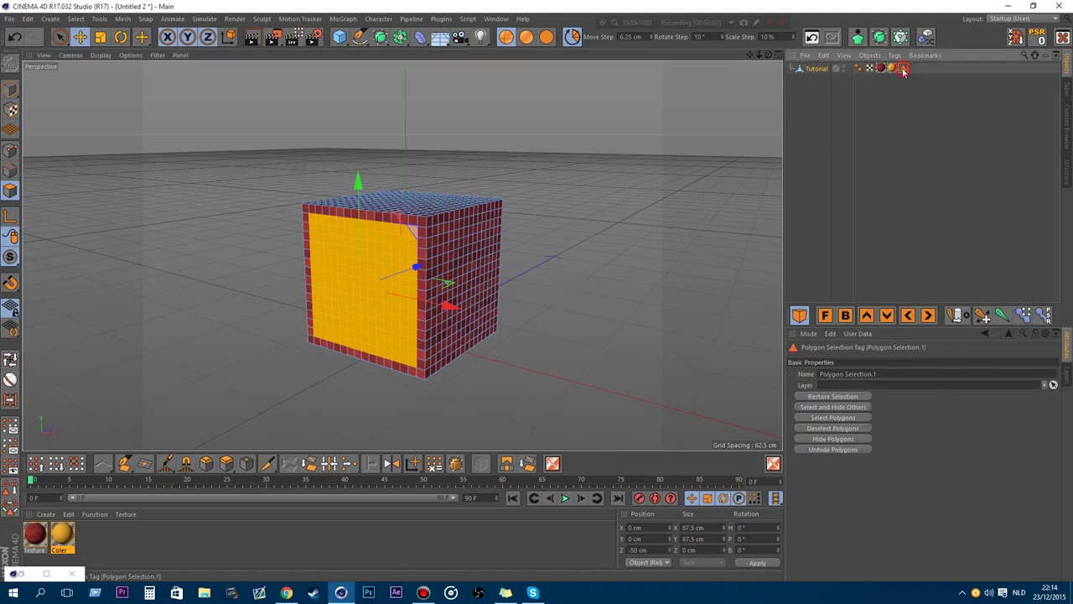
scroll(349, 272, up, 3)
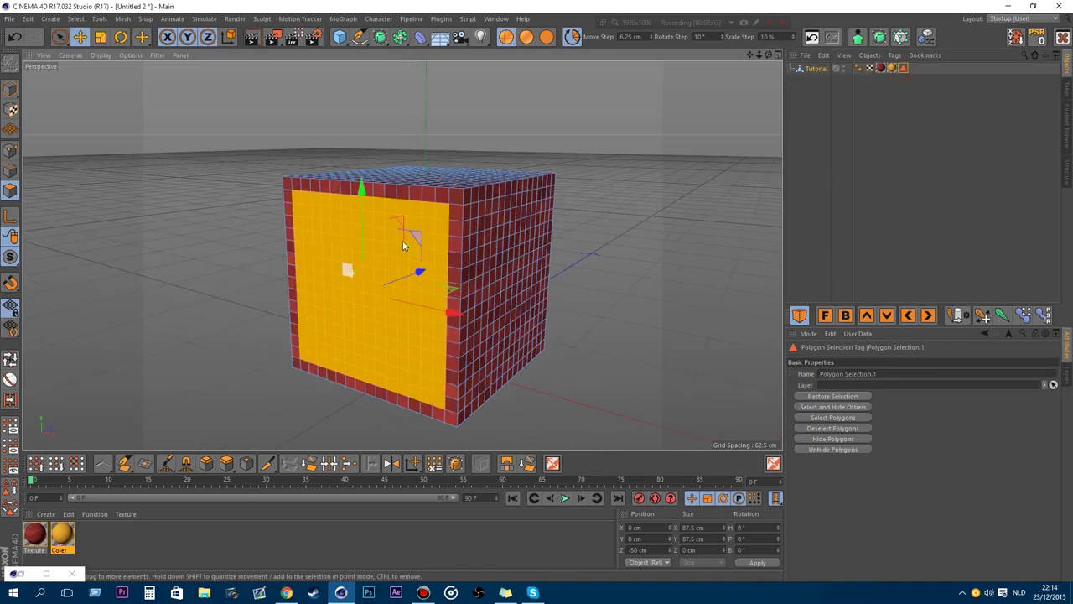
click(891, 68)
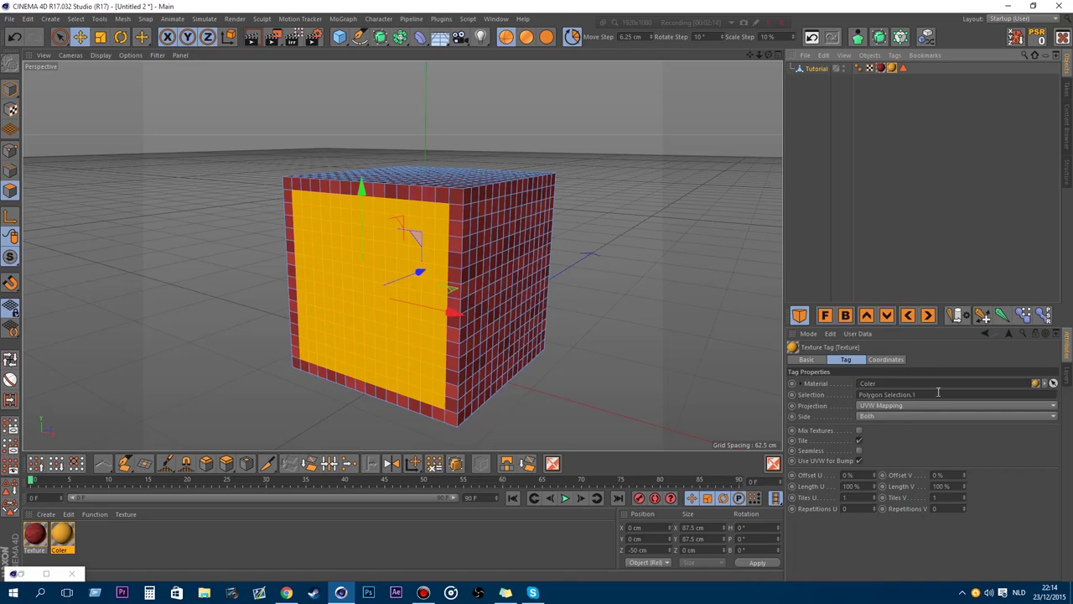
drag(938, 392, 809, 392)
drag(946, 393, 791, 395)
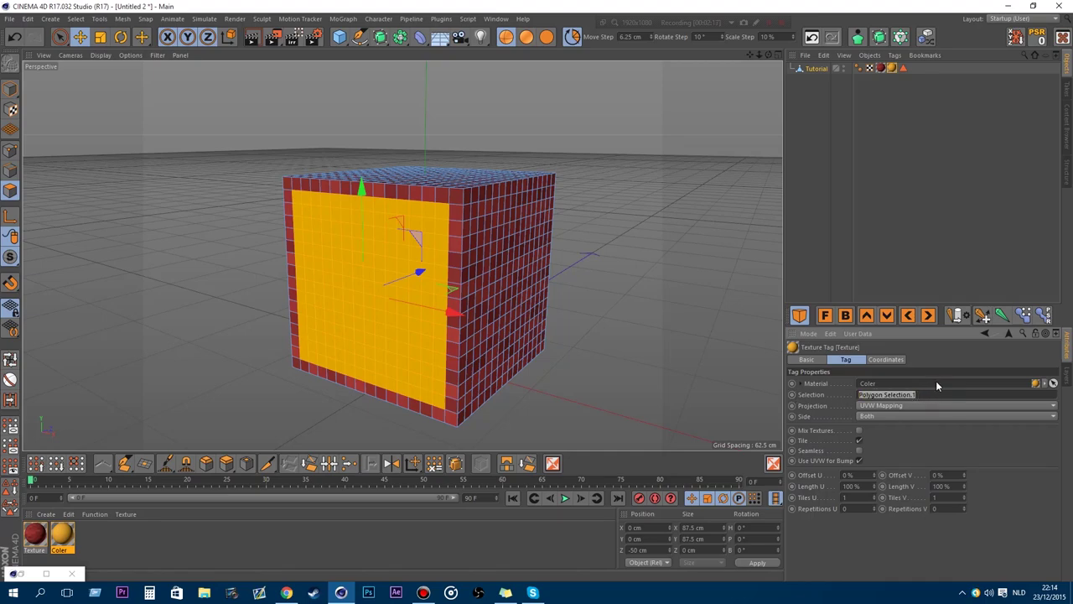
Hide the front-face polygons stored in the Polygon Selection.1 tag and view the cube's interior
click(904, 69)
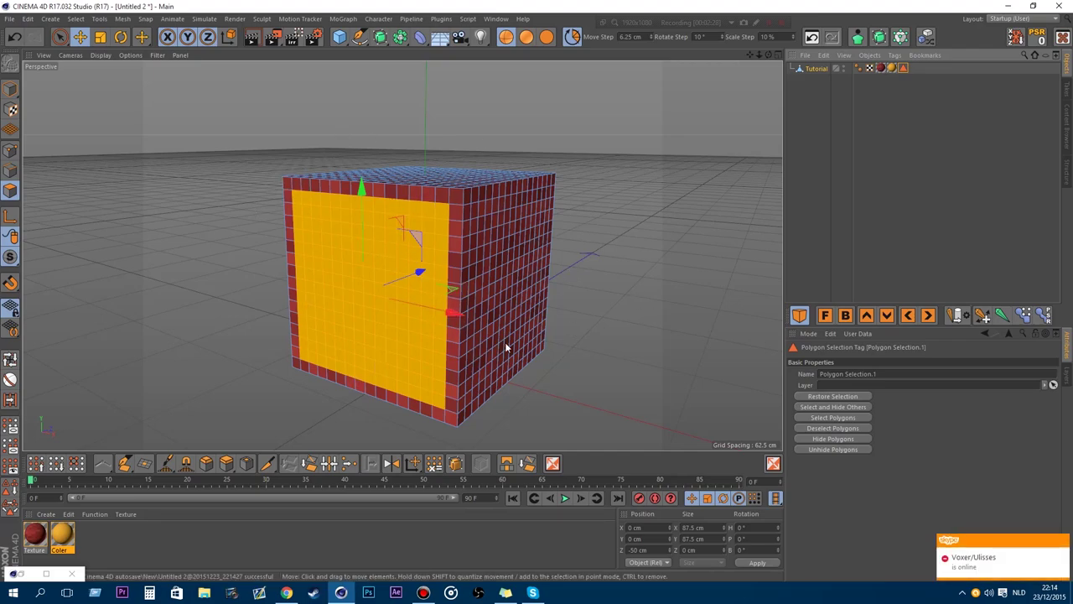
drag(749, 56, 777, 42)
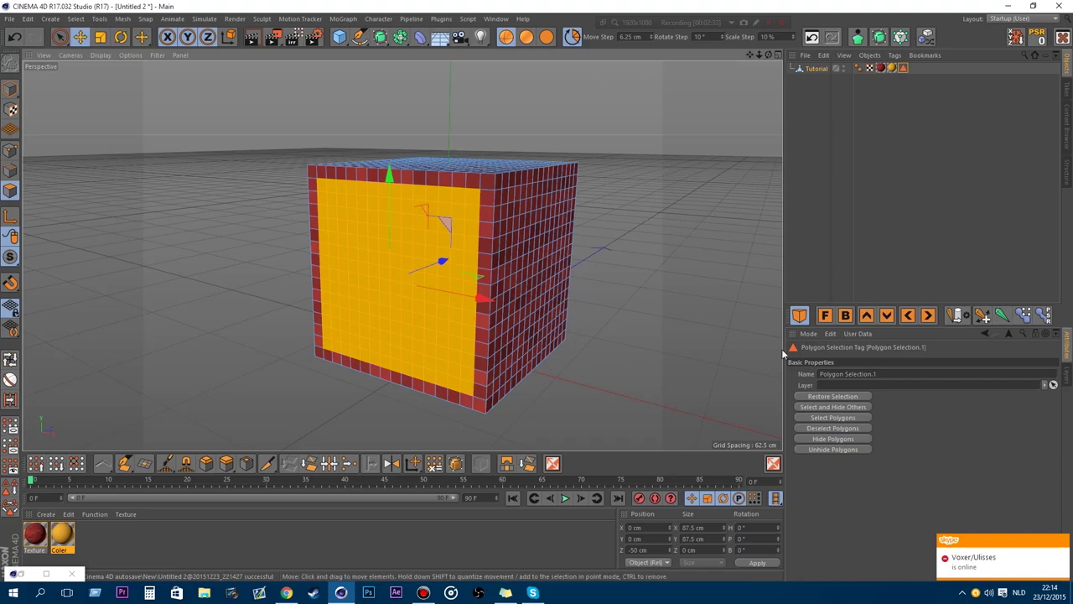
click(833, 440)
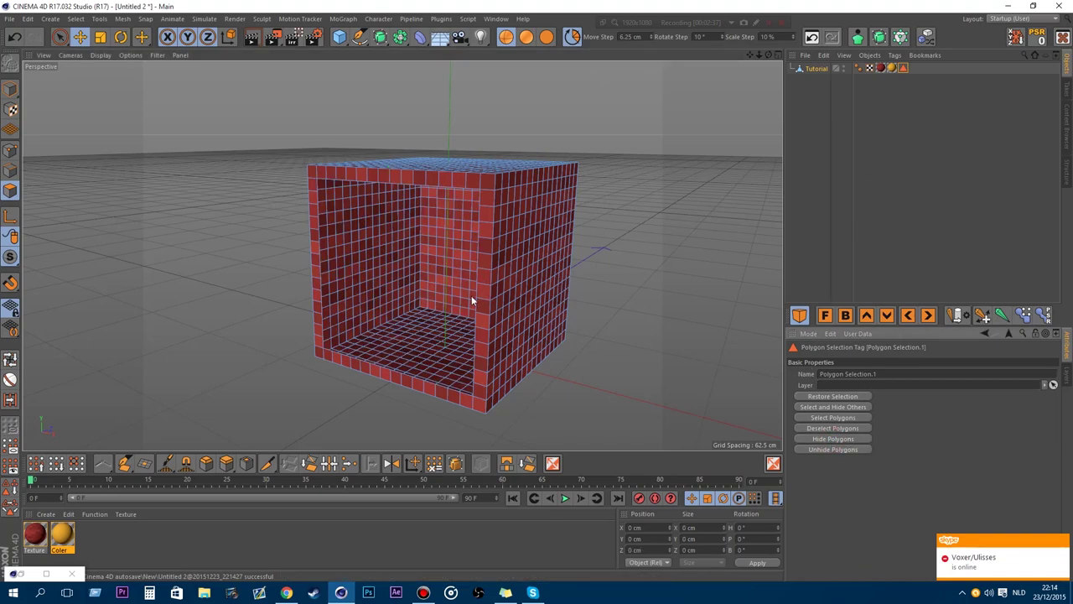
scroll(466, 340, up, 3)
scroll(402, 256, down, 5)
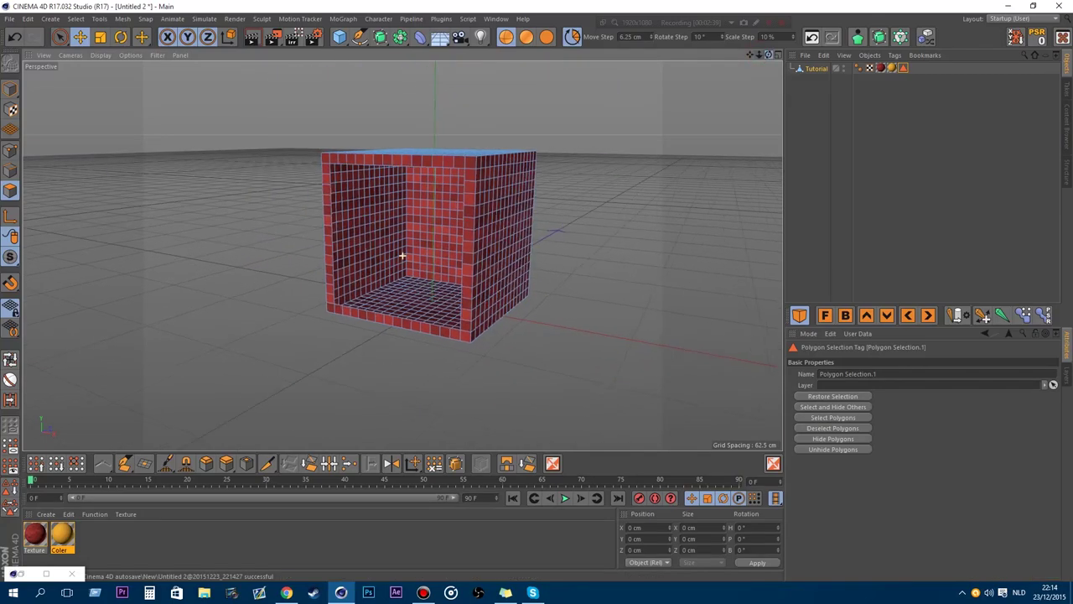
mouse_move(402, 256)
alt+mouse_down()
mouse_move(403, 311)
mouse_move(402, 256)
alt+mouse_up()
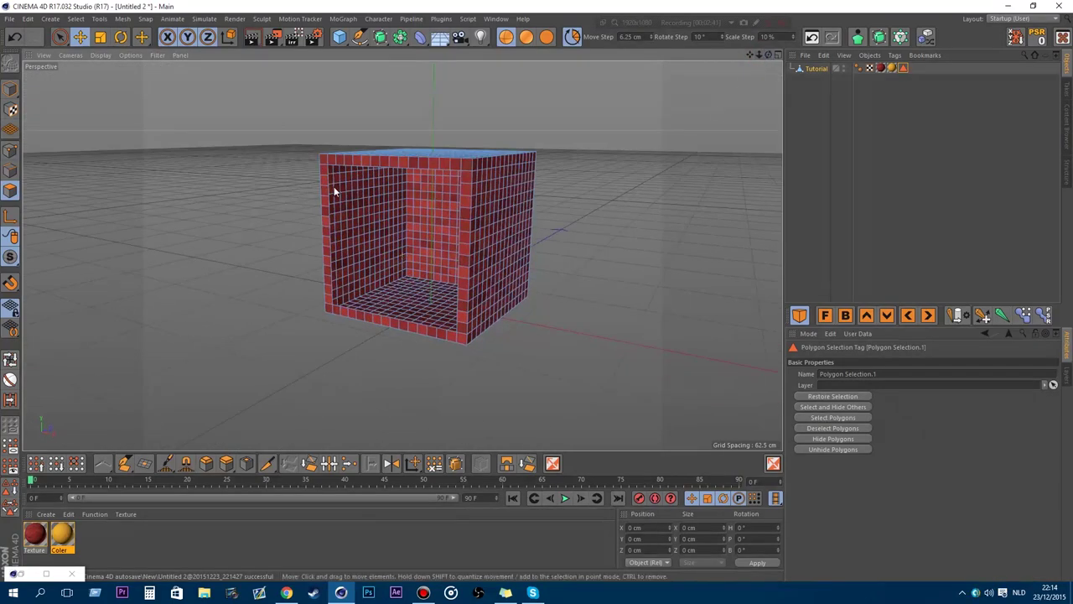
scroll(390, 186, up, 4)
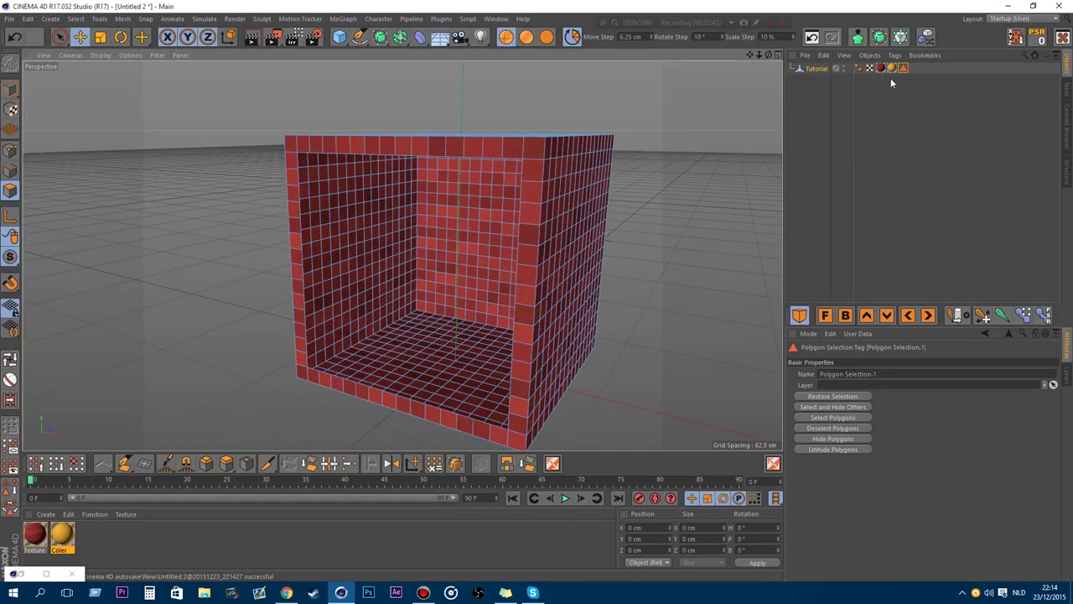
Replace the polygon selection assigned in the yellow material's texture tag with 1
drag(759, 54, 722, 54)
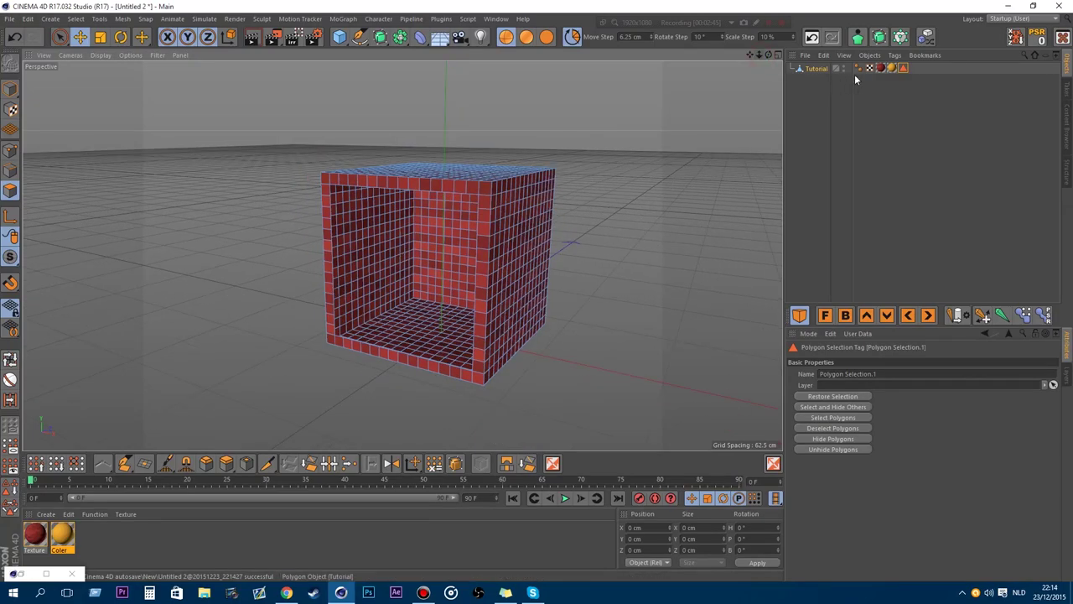
click(892, 68)
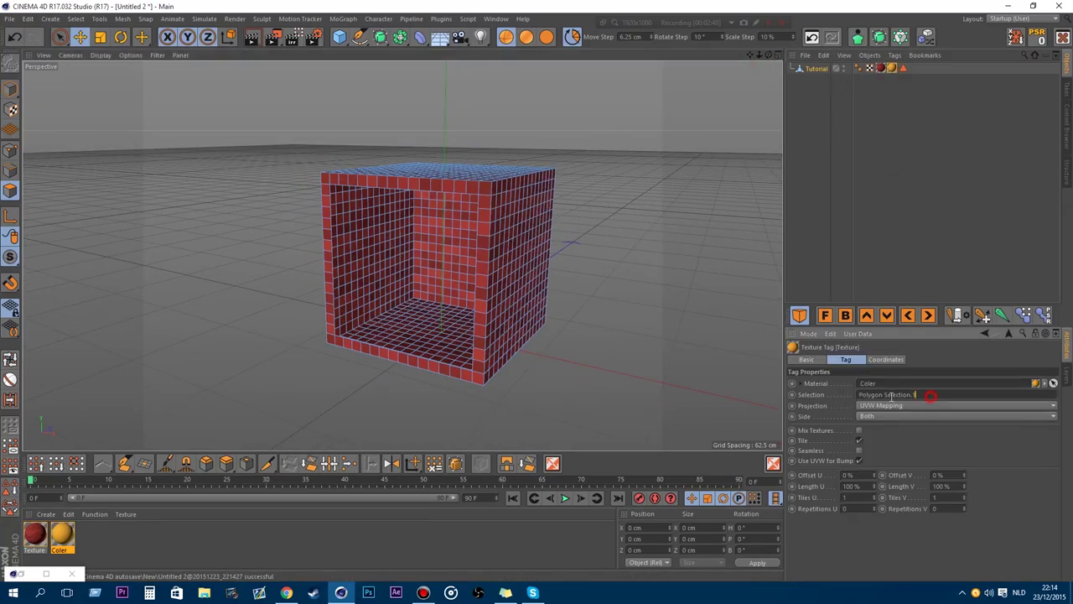
double_click(886, 395)
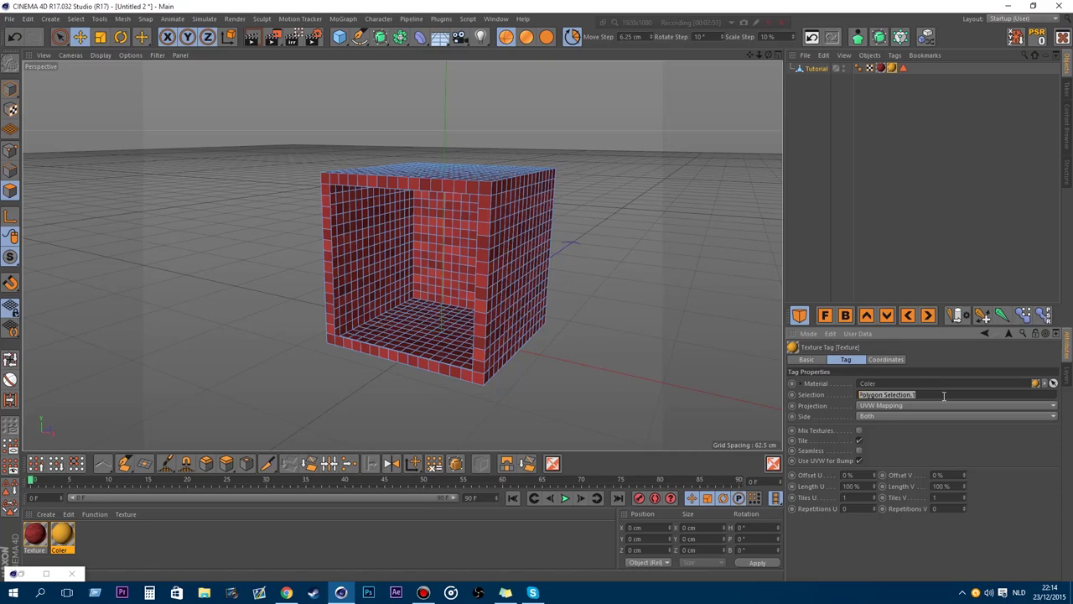
key(BackSpace)
Unhide the front-face polygons stored in the polygon selection tag and check the selection entry in the yellow texture tag
click(904, 69)
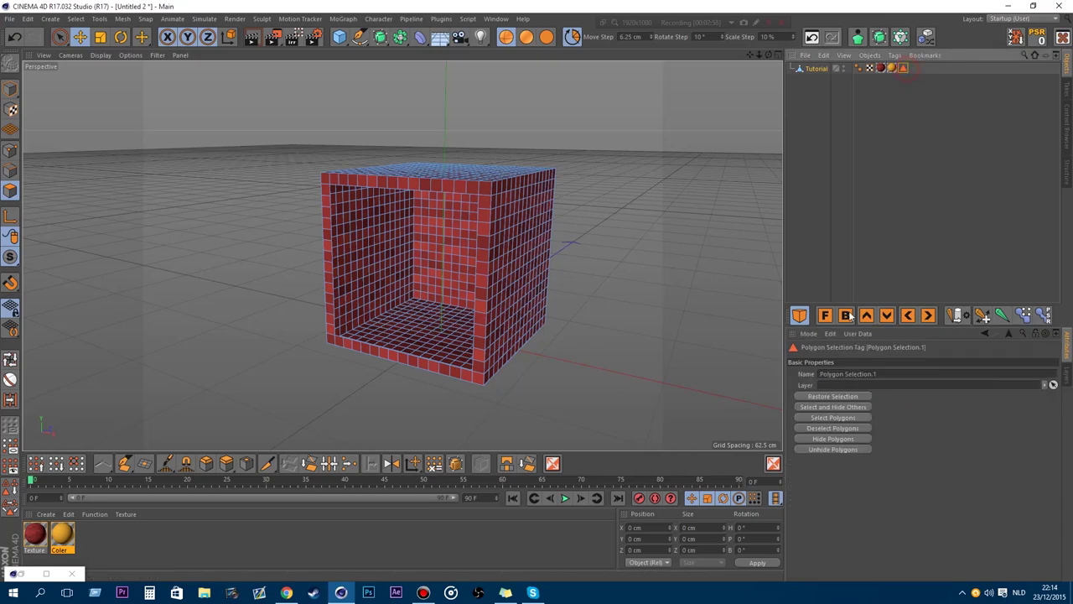
click(850, 449)
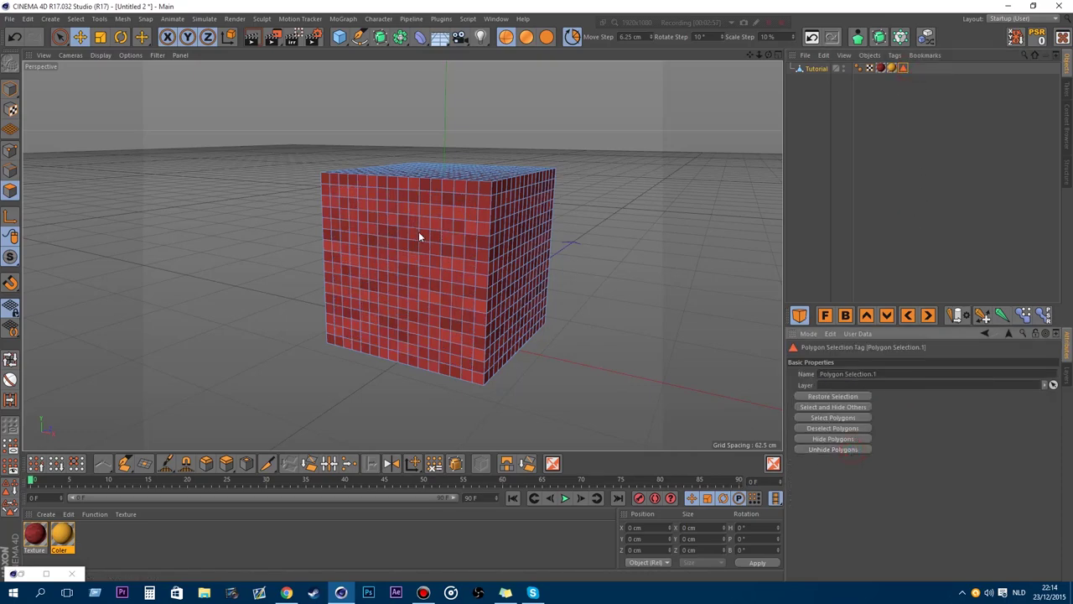
click(892, 68)
drag(879, 397, 838, 396)
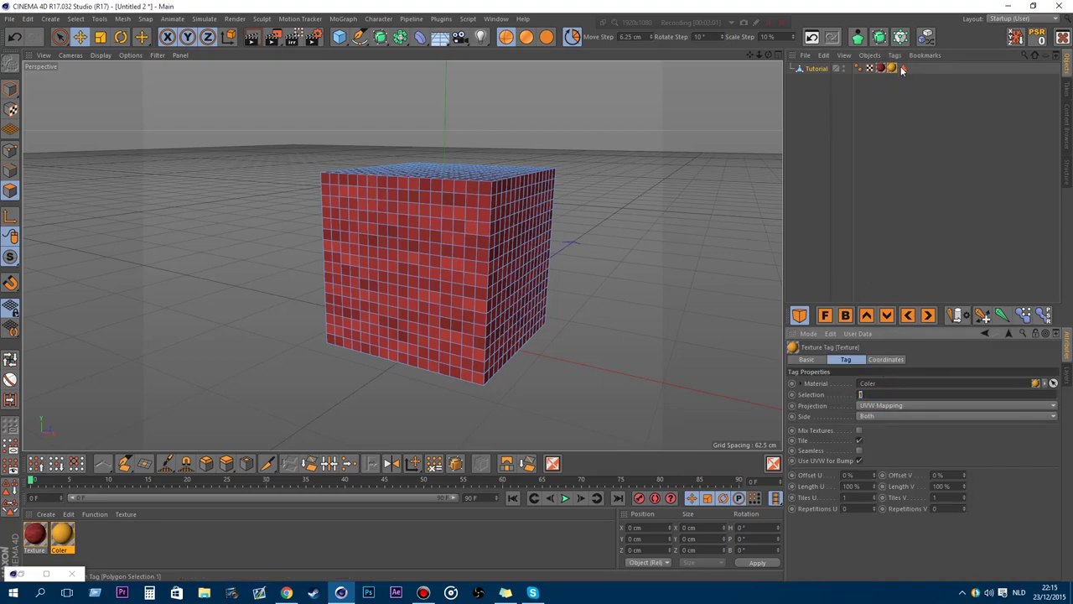
click(894, 399)
Copy the polygon selection tag's name, Polygon Selection.1, into the Selection of the yellow material's texture tag and deselect the object
click(903, 68)
drag(890, 373, 720, 374)
key(ctrl+c)
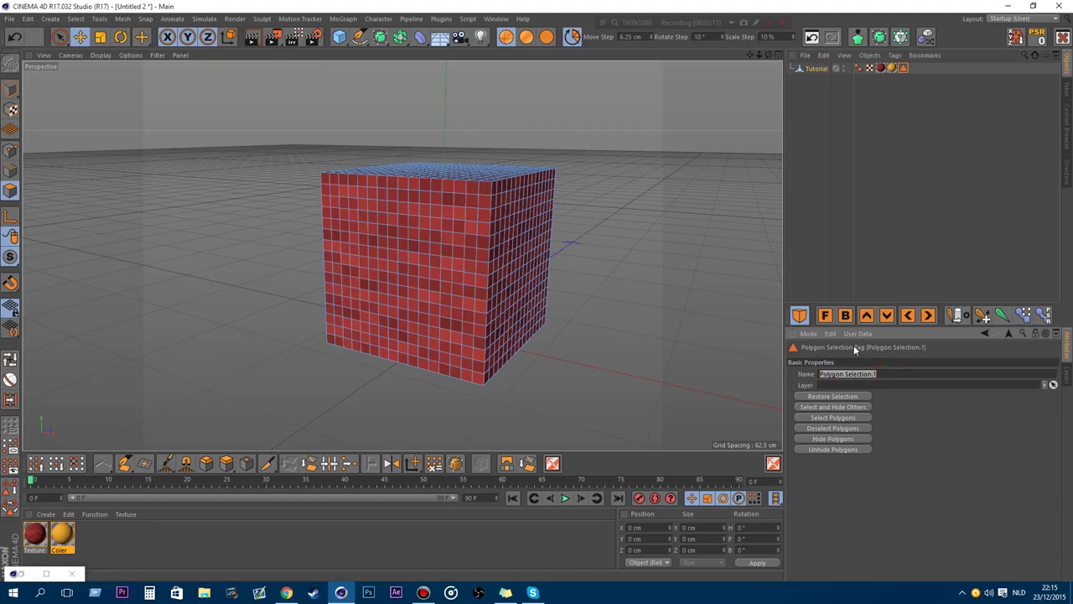
click(892, 68)
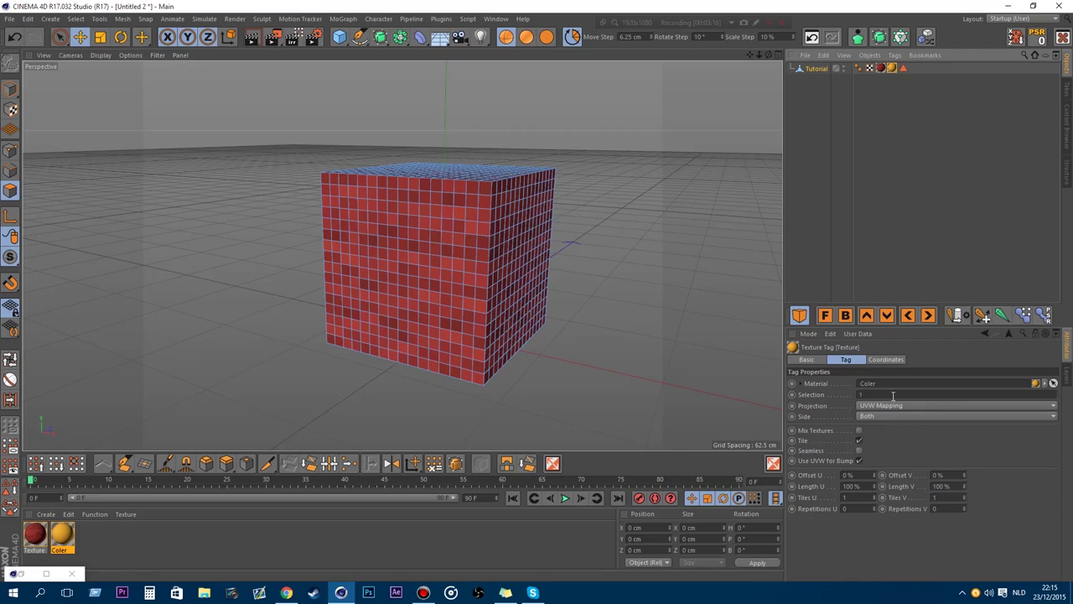
drag(893, 396, 802, 392)
key(ctrl+v)
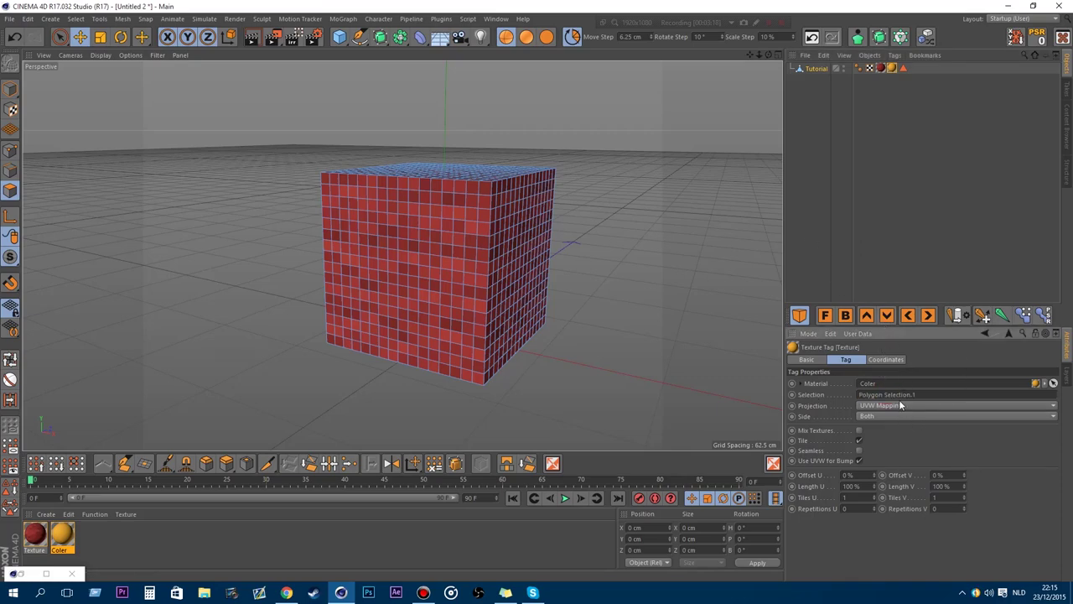
click(929, 266)
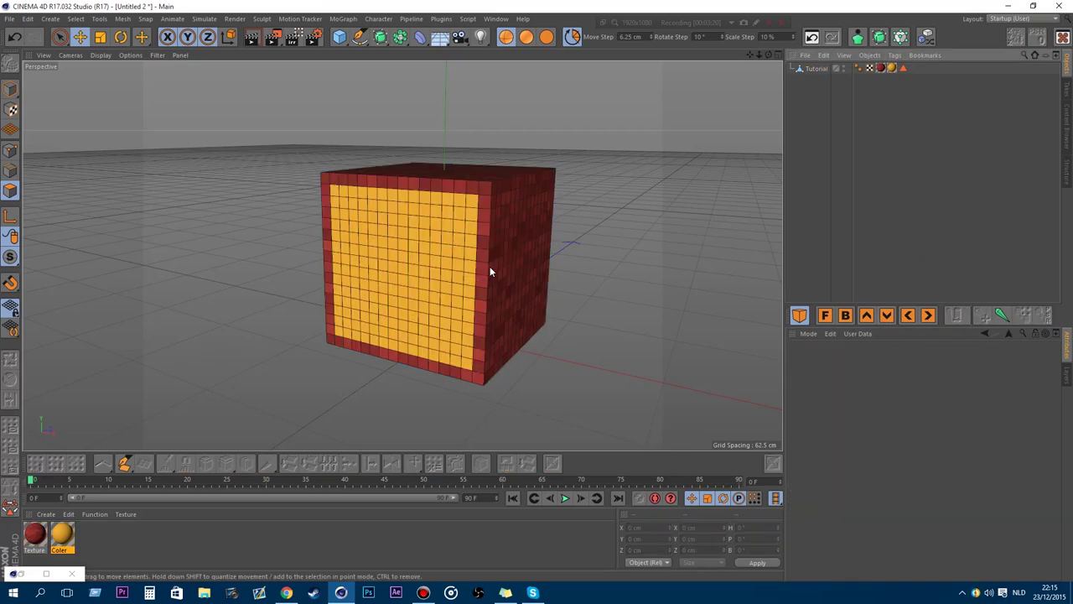
Try the Tutorial object's Enable/Disable color switch and add an XPresso tag to the object
click(818, 69)
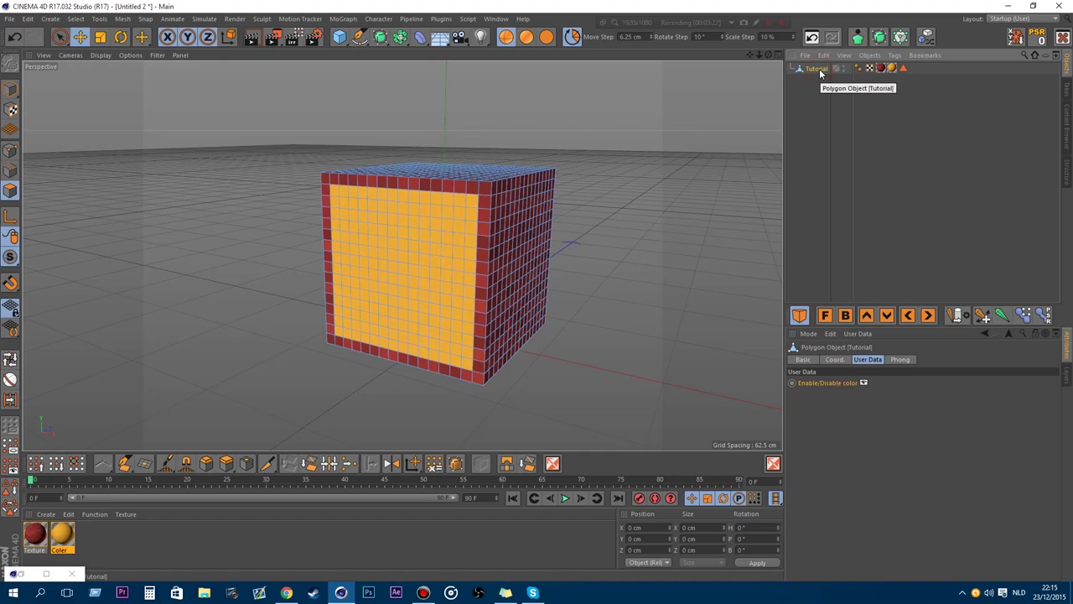
click(863, 382)
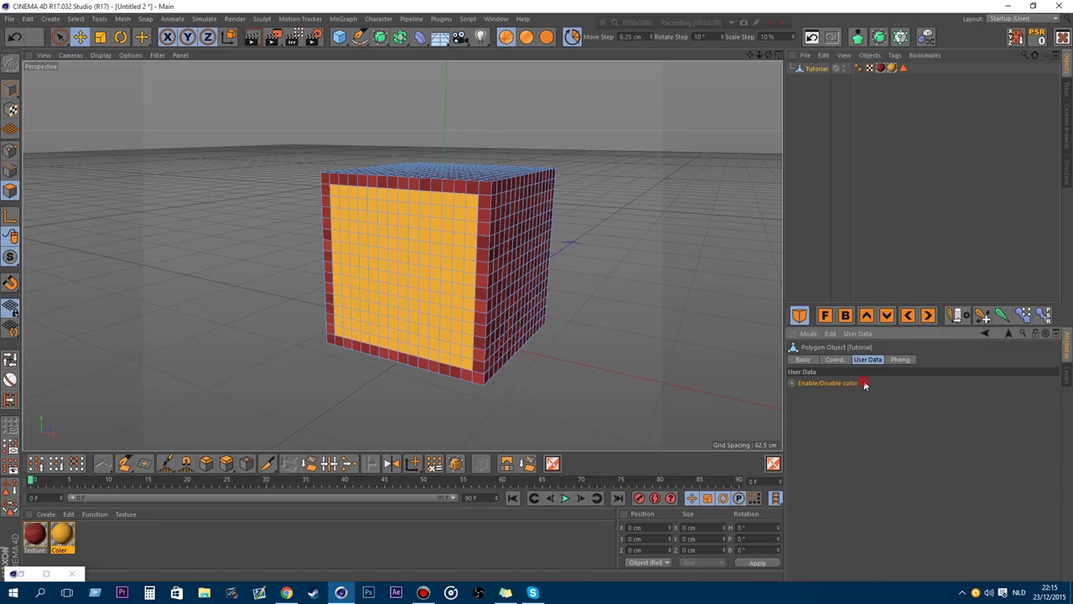
right_click(816, 69)
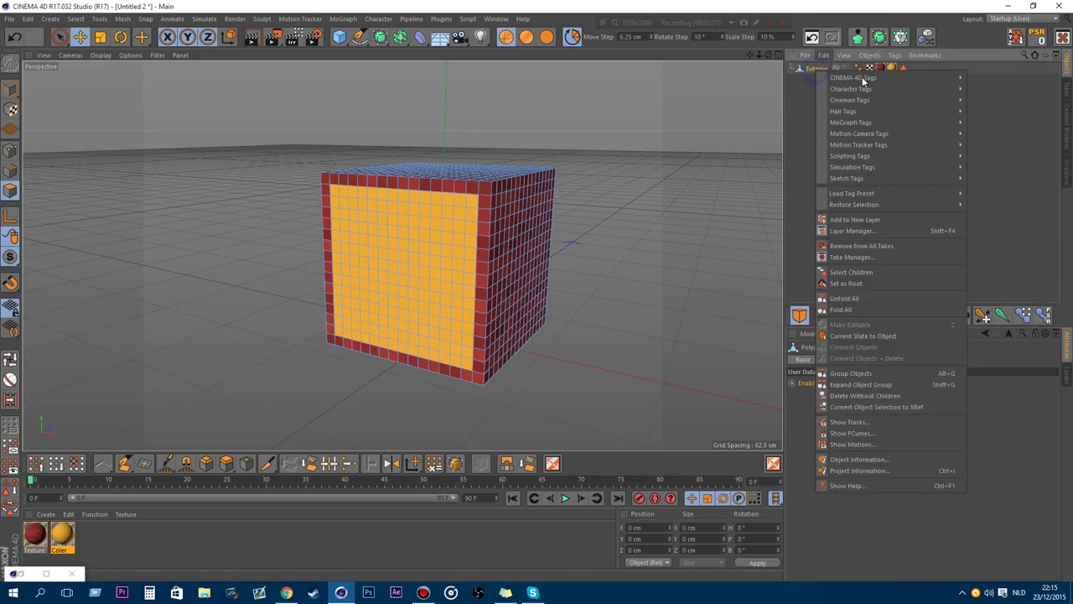
mouse_move(935, 77)
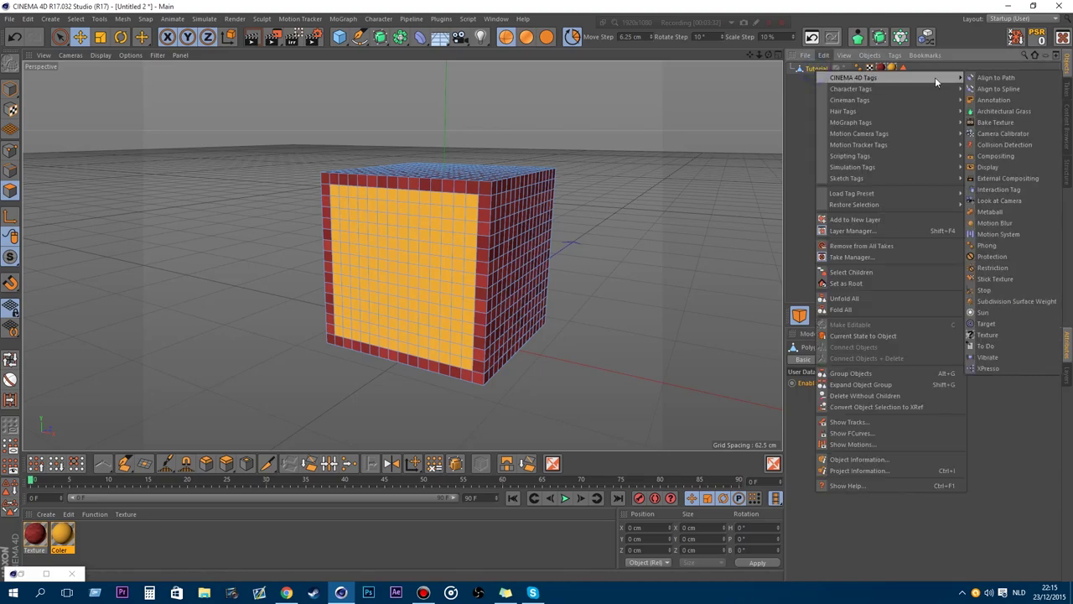
click(990, 369)
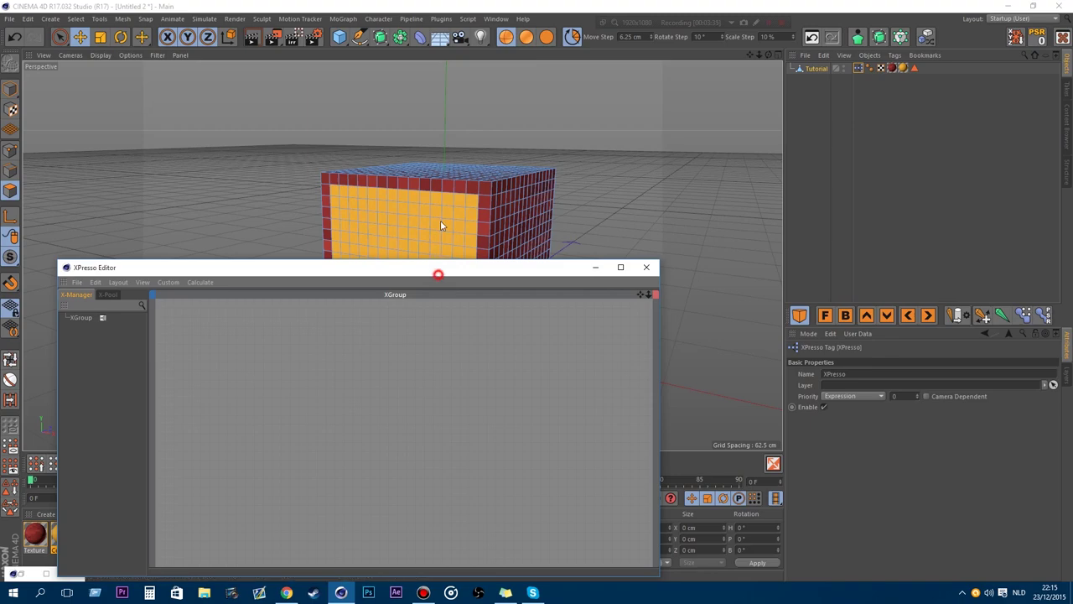
drag(438, 274, 460, 117)
Check the Selection parameter of the yellow material's texture tag and add that tag as a node in the XPresso graph
click(891, 68)
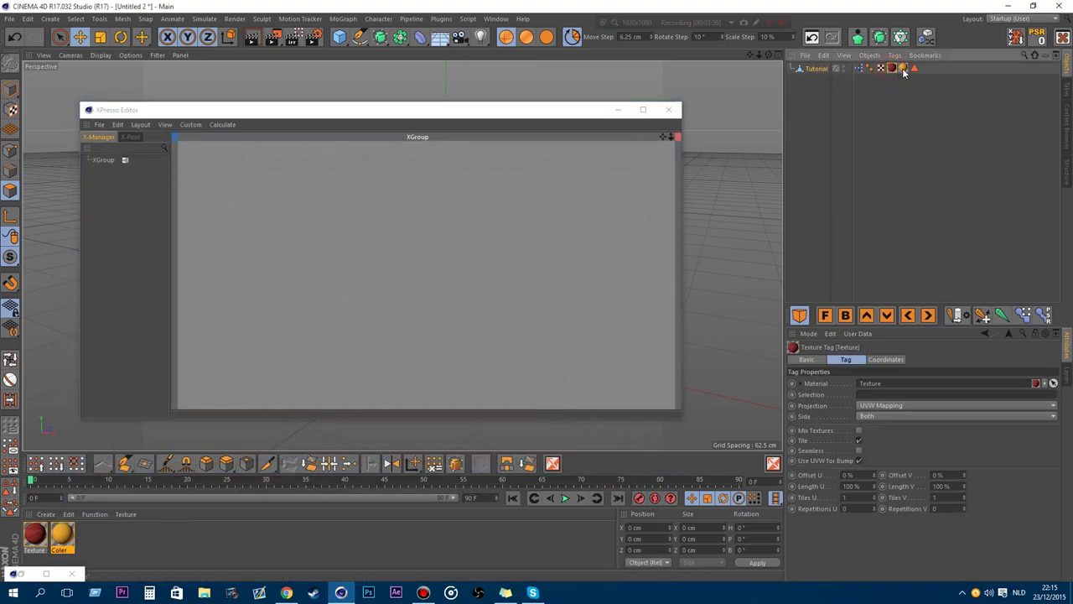
click(903, 69)
click(889, 394)
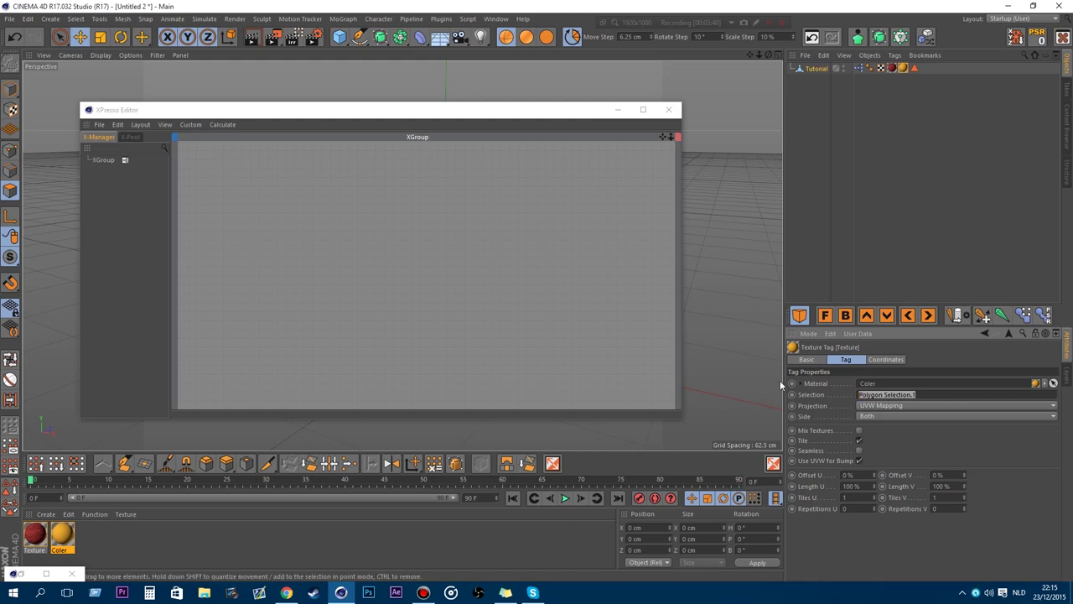
click(811, 394)
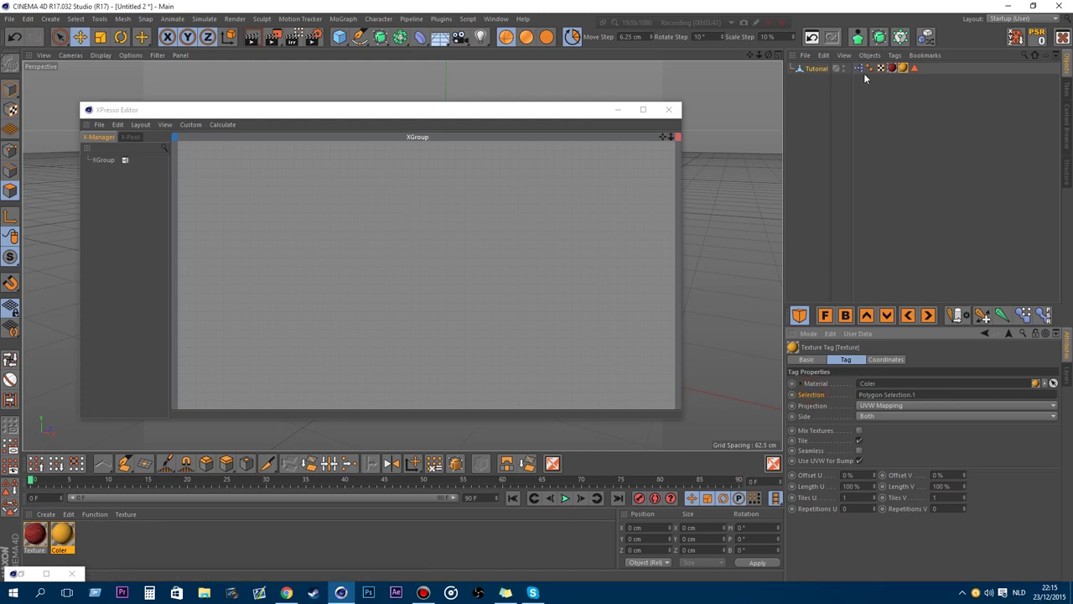
click(903, 68)
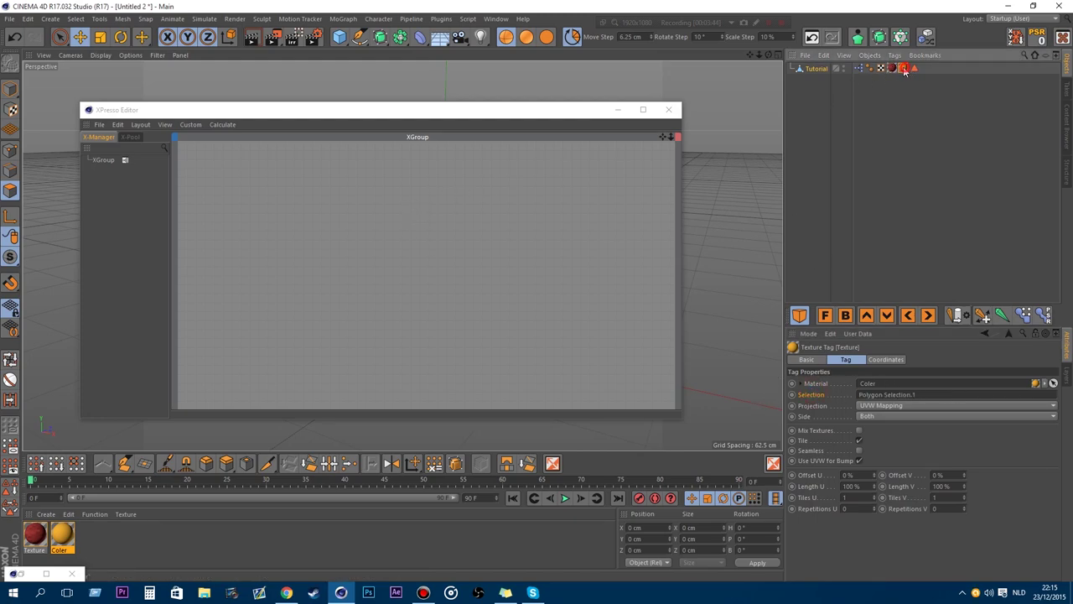
drag(503, 260, 567, 279)
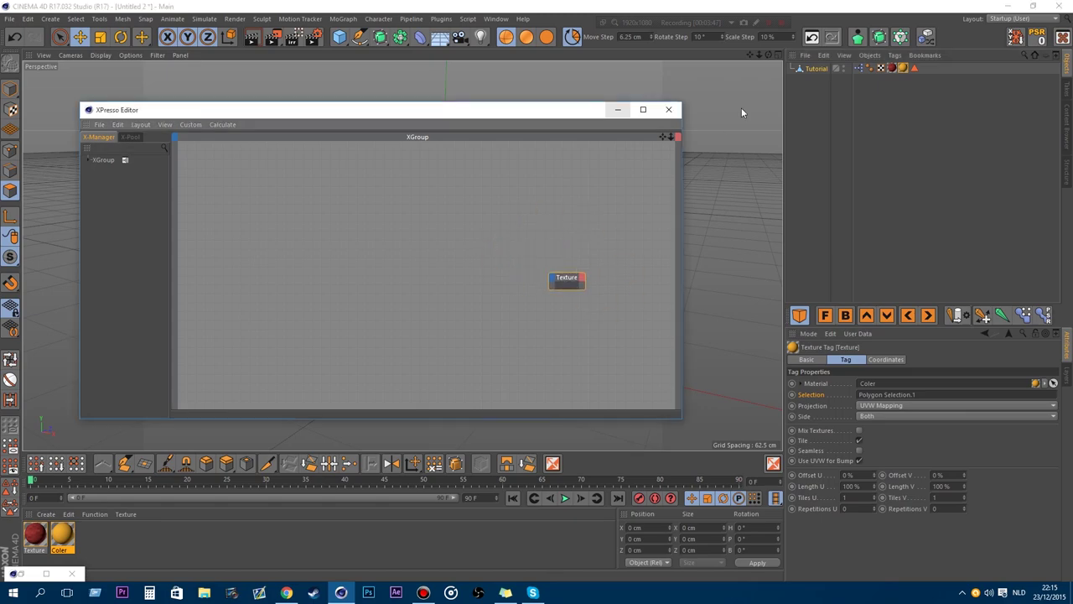
Add the Tutorial object as a node in the XPresso graph, well to the left of the Texture node
click(818, 70)
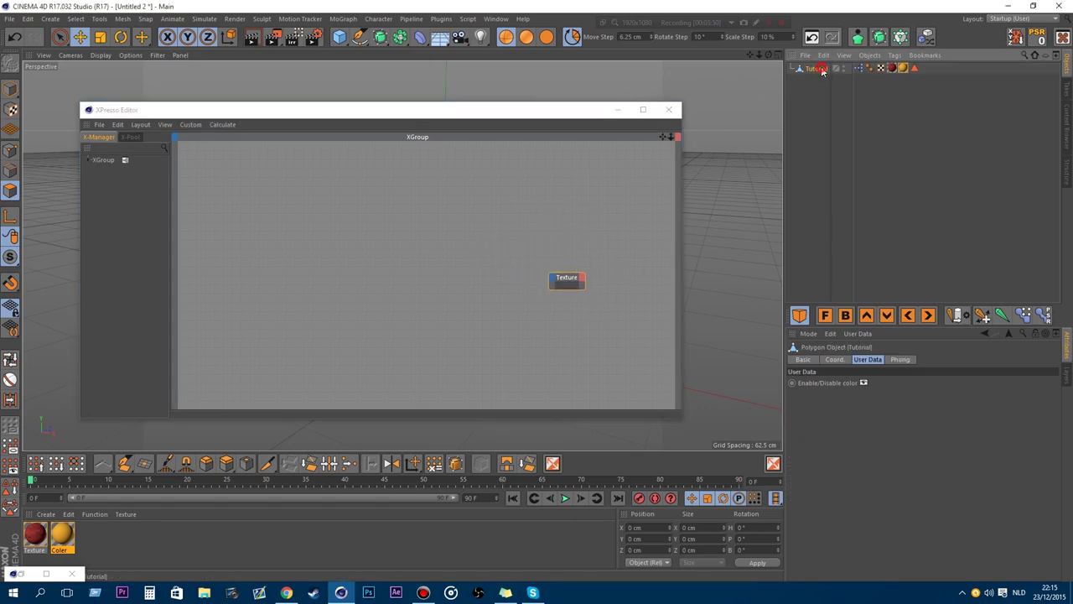
drag(823, 72, 250, 252)
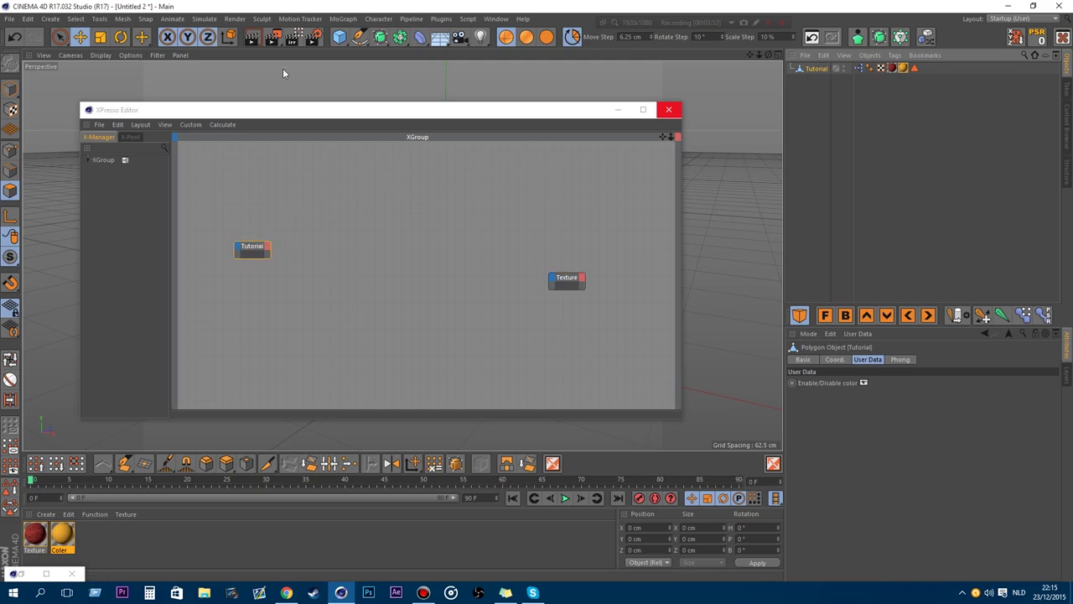
click(338, 36)
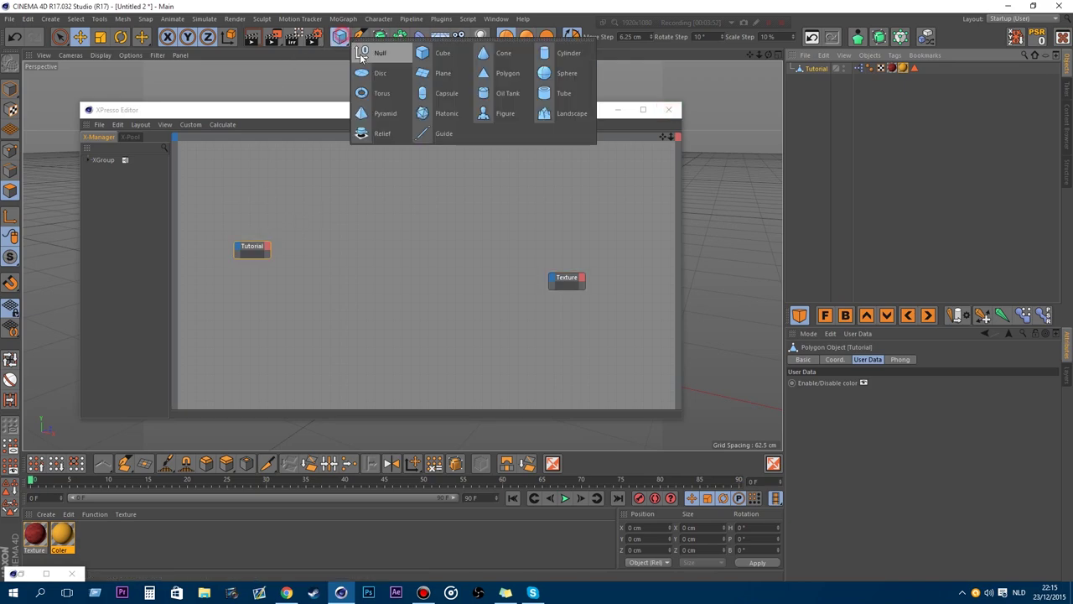
click(348, 295)
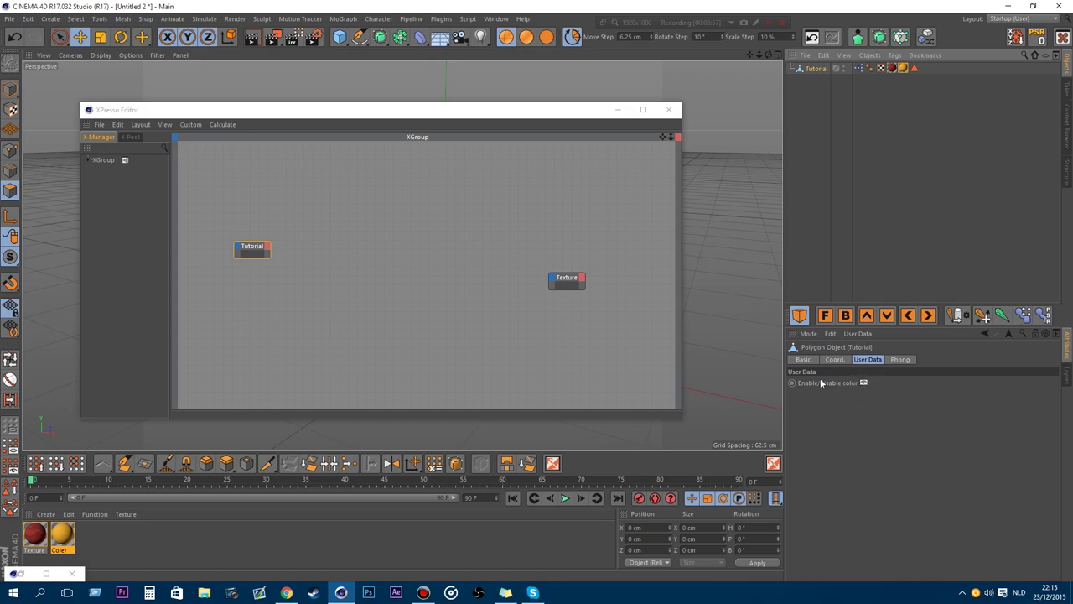
Give the Tutorial node an Enable/Disable color user data output and move the Texture node farther away from it
click(236, 252)
click(267, 245)
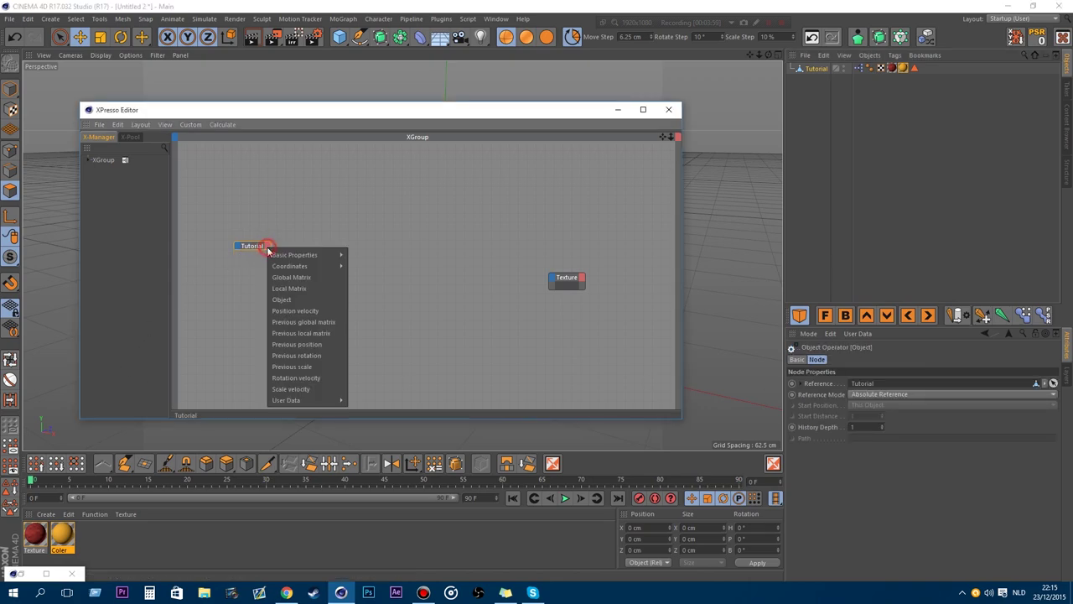
click(401, 399)
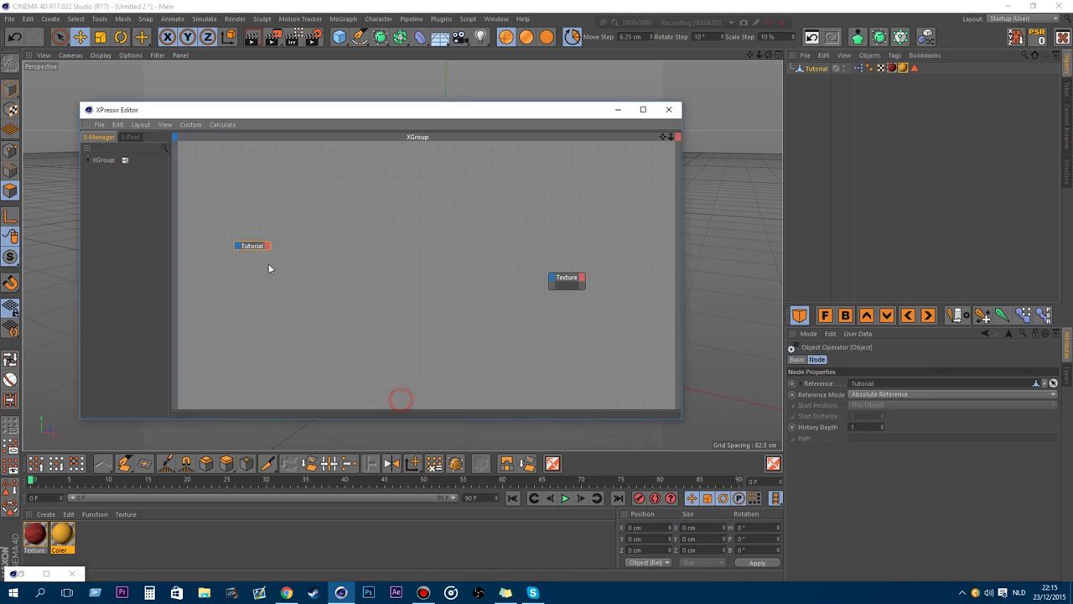
click(249, 247)
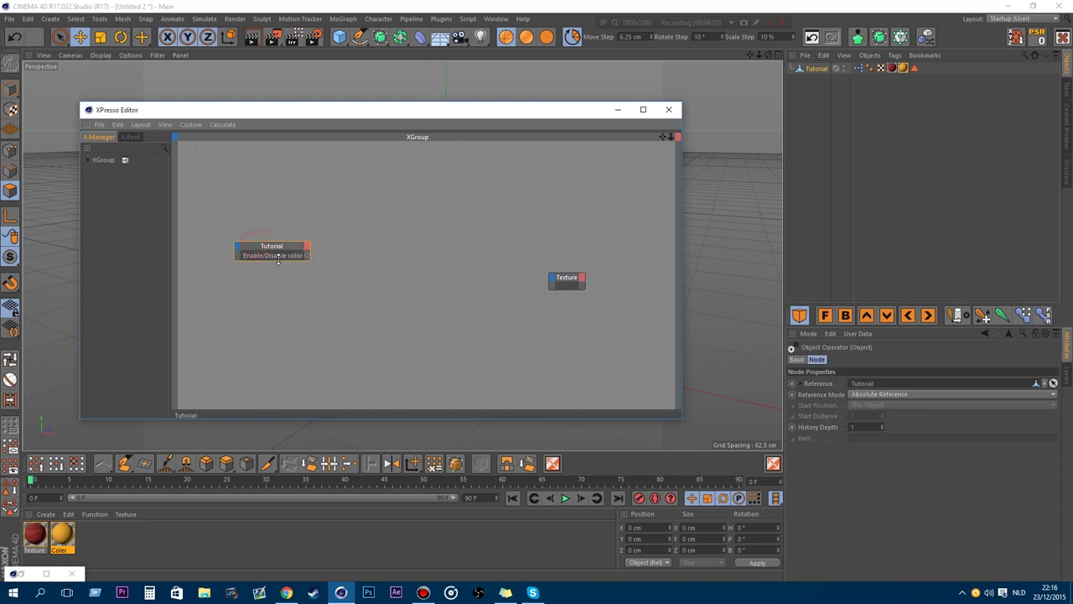
drag(575, 278, 631, 266)
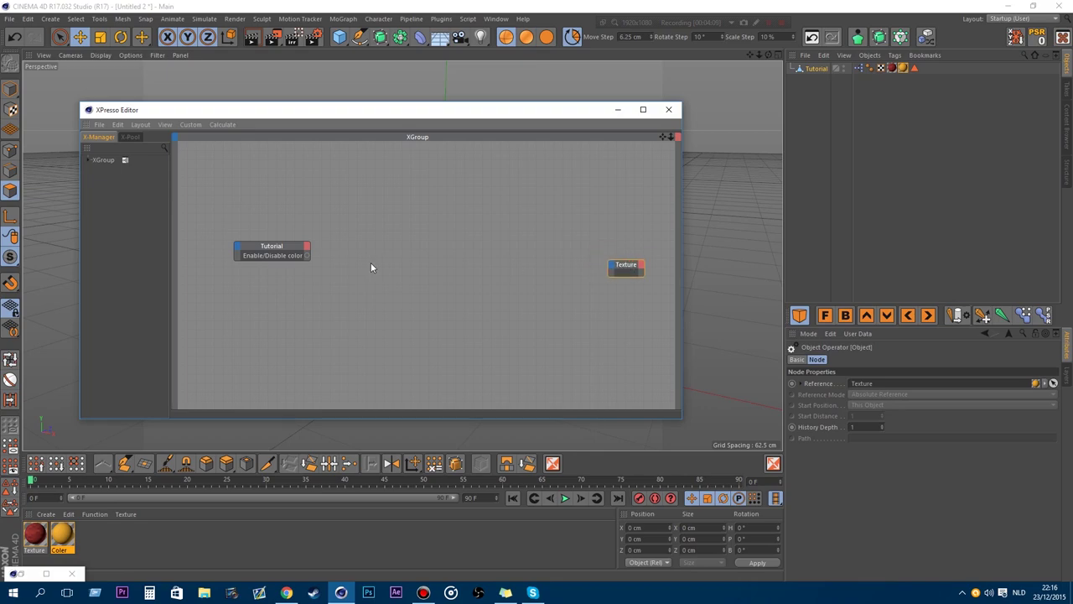
Add a Compare logic node between the Tutorial and Texture nodes and place a copy of it below
right_click(356, 224)
mouse_move(398, 231)
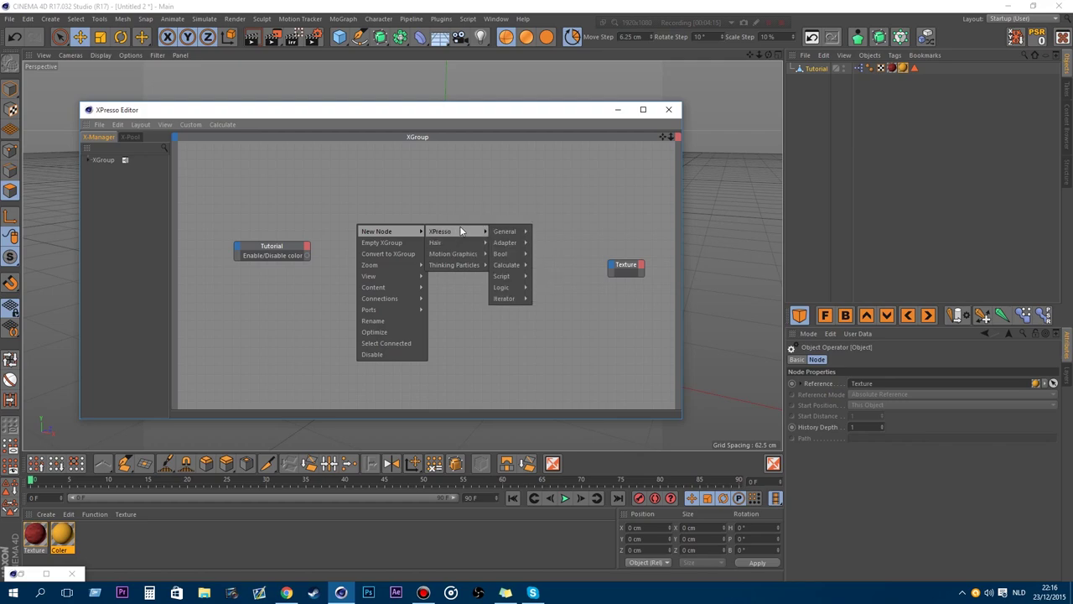
mouse_move(507, 287)
click(541, 285)
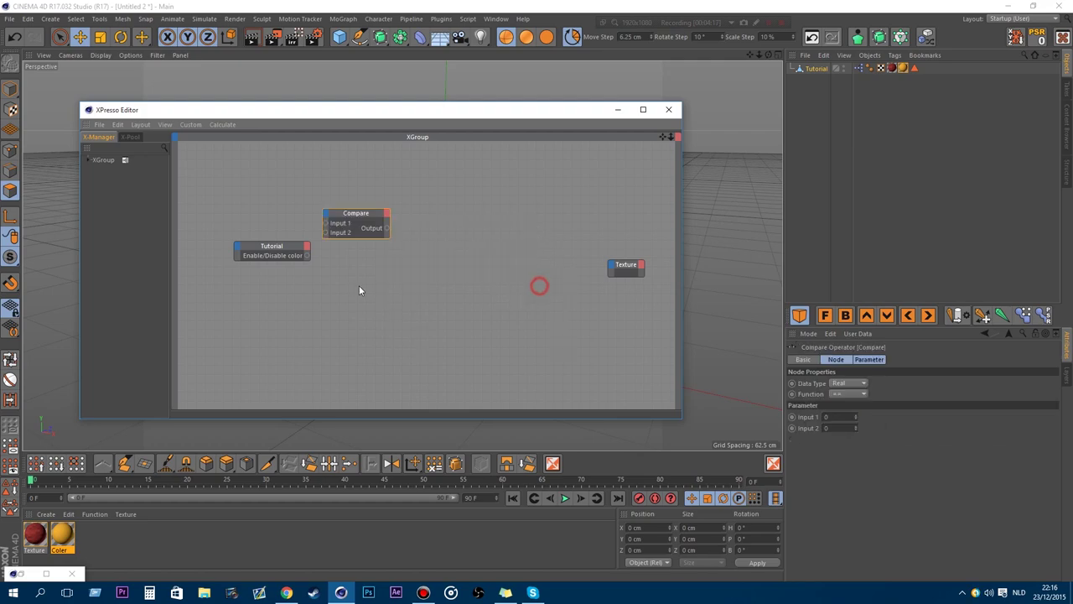
drag(356, 218, 375, 284)
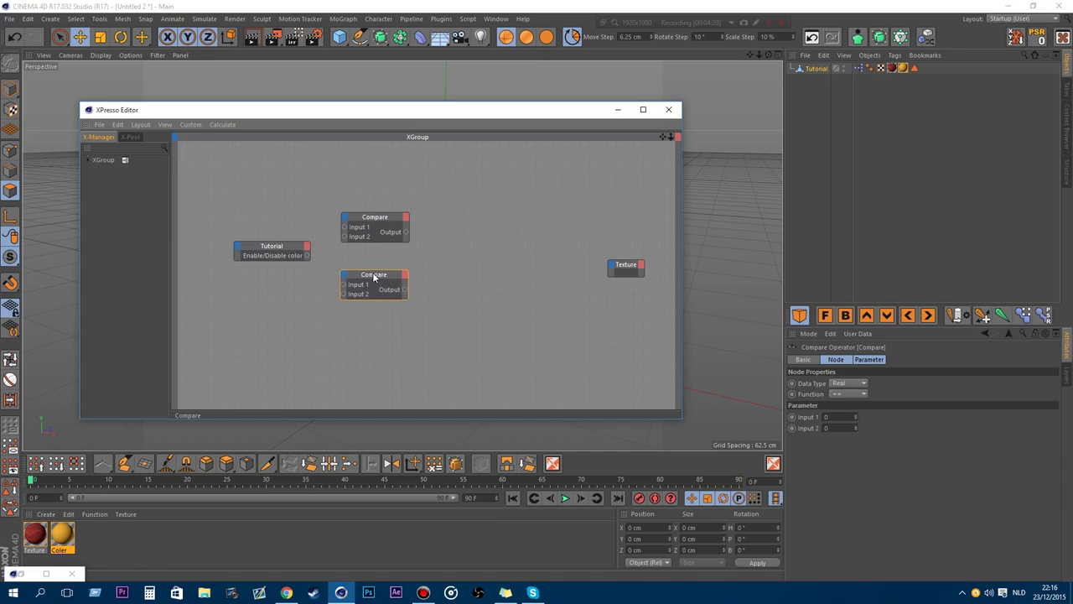
Connect the Tutorial node's Enable/Disable color output to Input 1 of both Compare nodes and select the upper Compare node
click(811, 71)
click(830, 384)
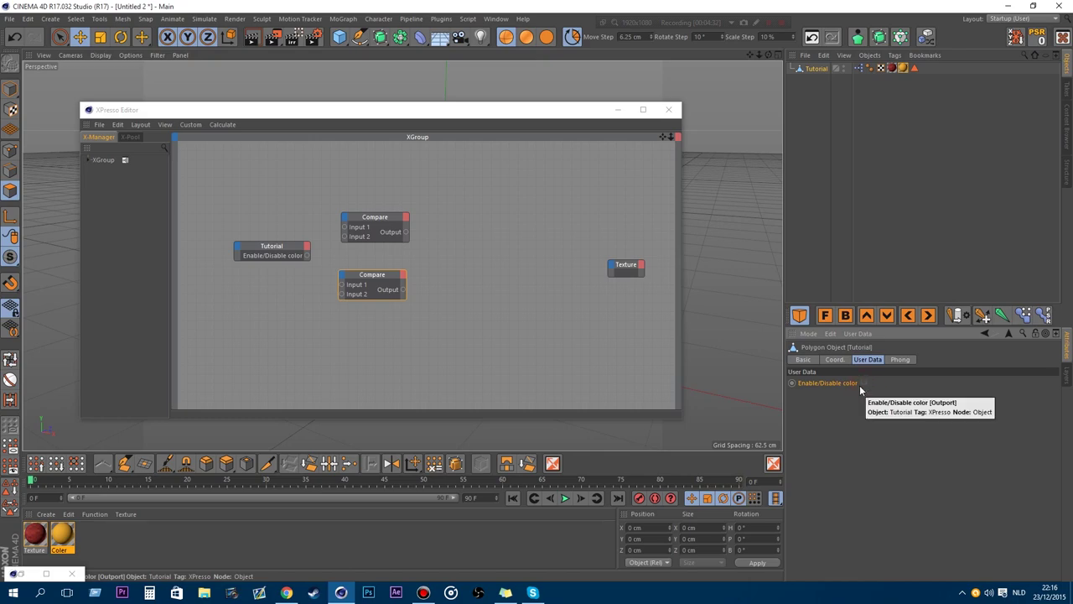
click(379, 221)
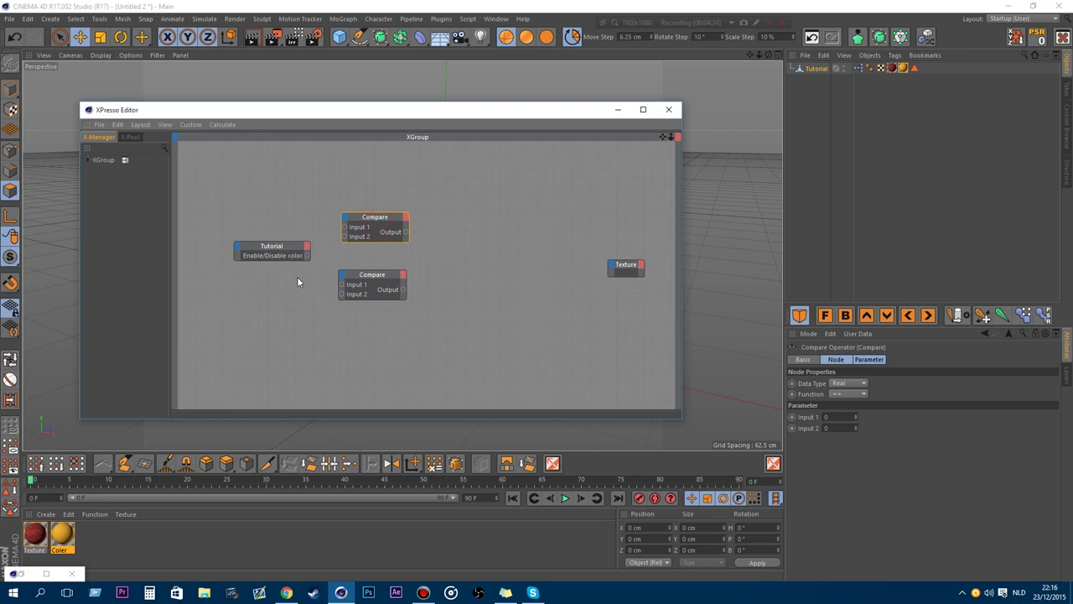
drag(307, 255, 343, 286)
click(307, 255)
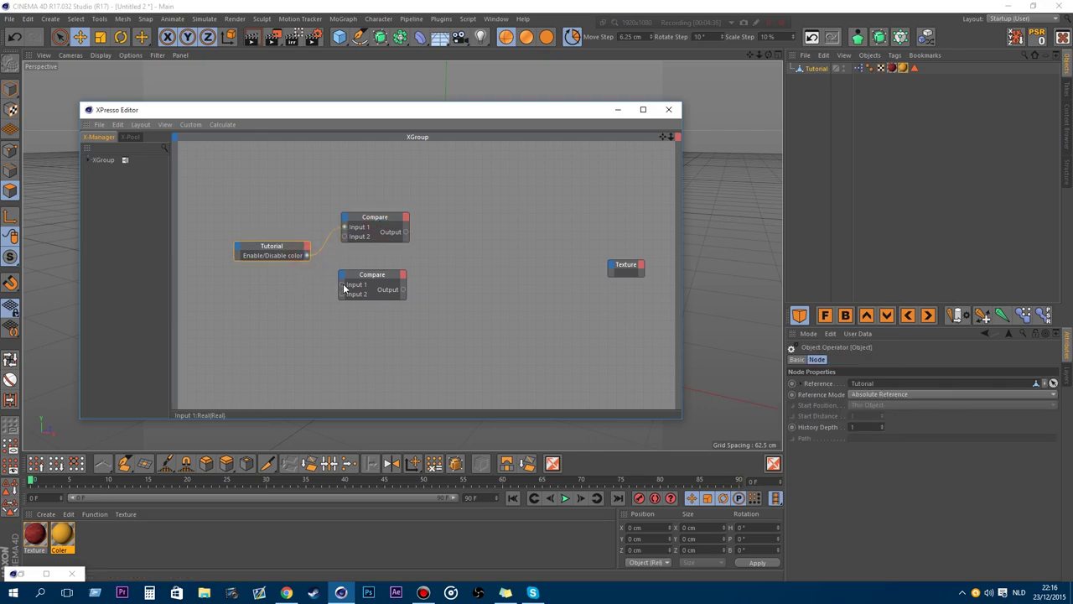
click(370, 223)
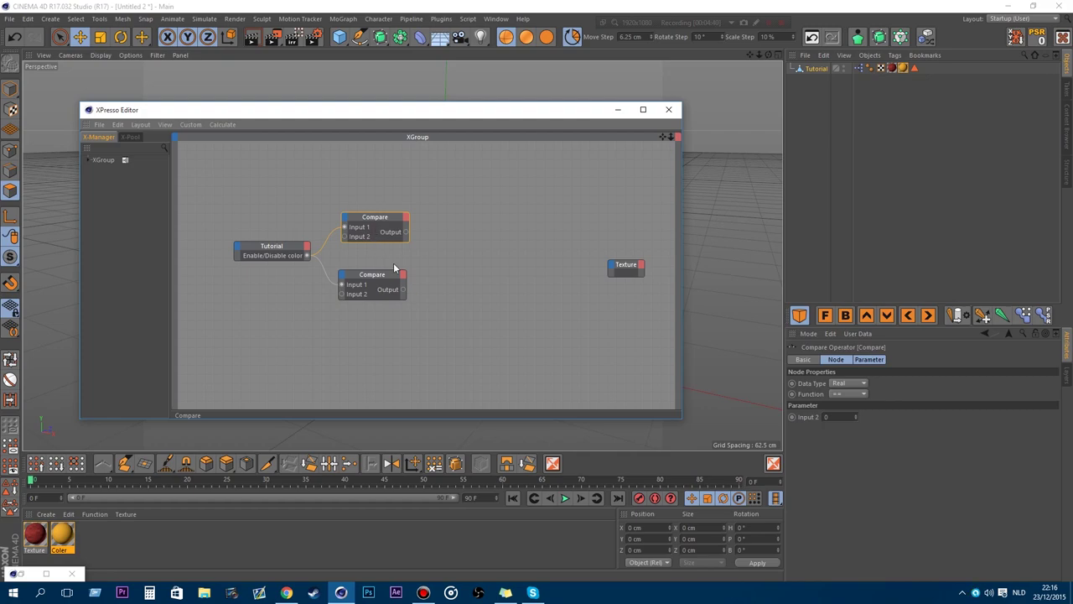
Set Input 2 of the lower Compare node to 1
click(874, 360)
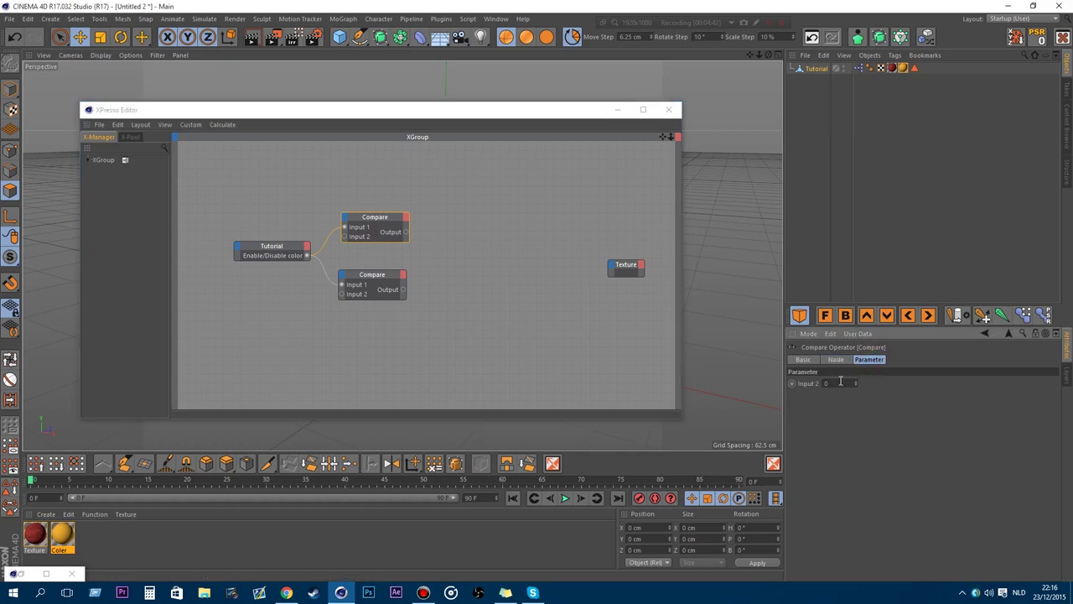
click(805, 56)
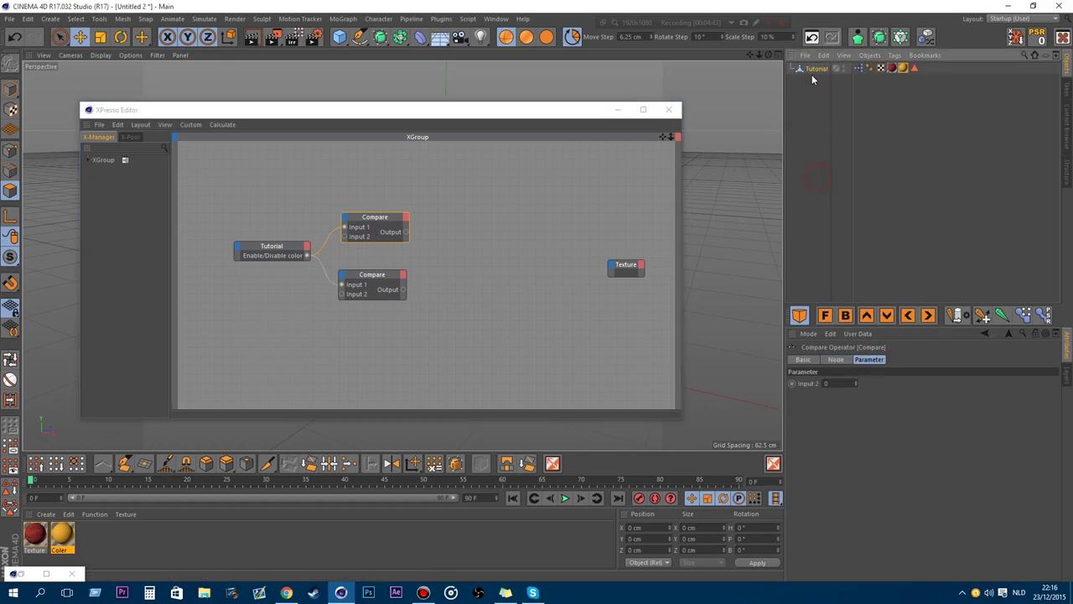
click(811, 71)
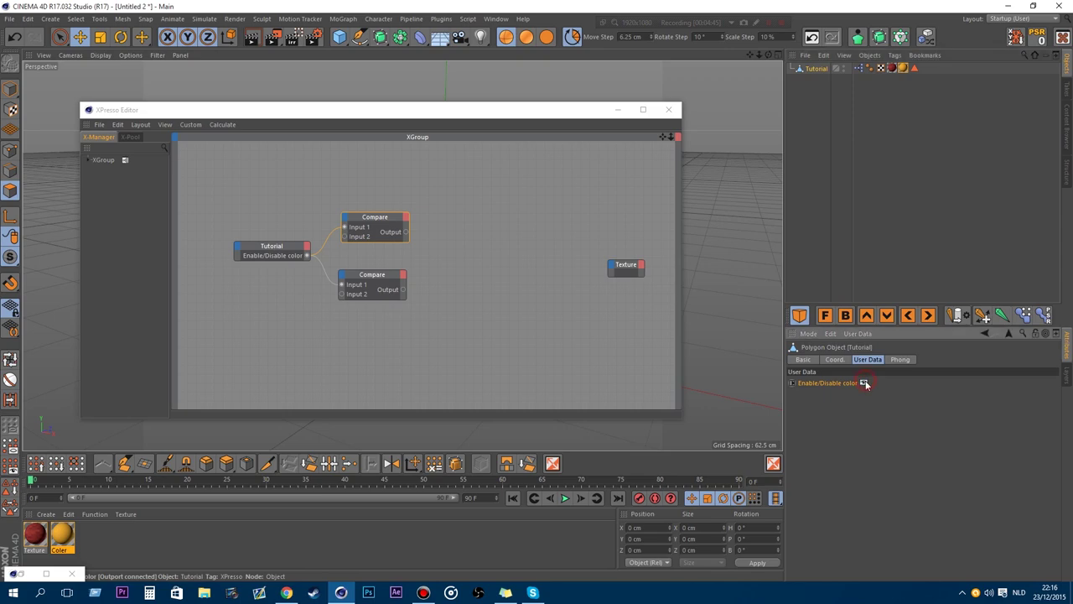
click(357, 217)
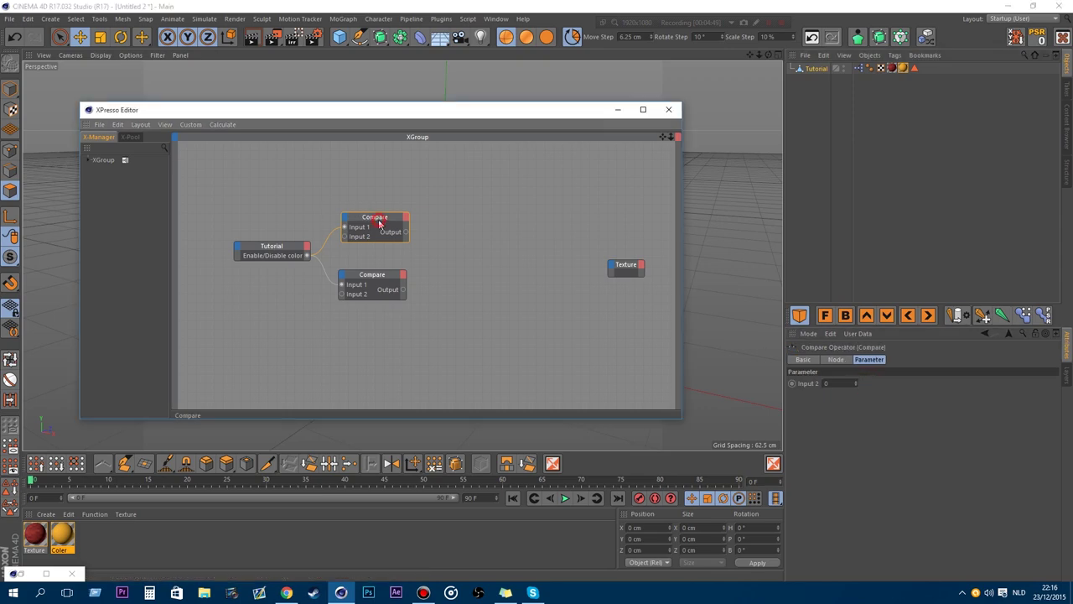
click(364, 277)
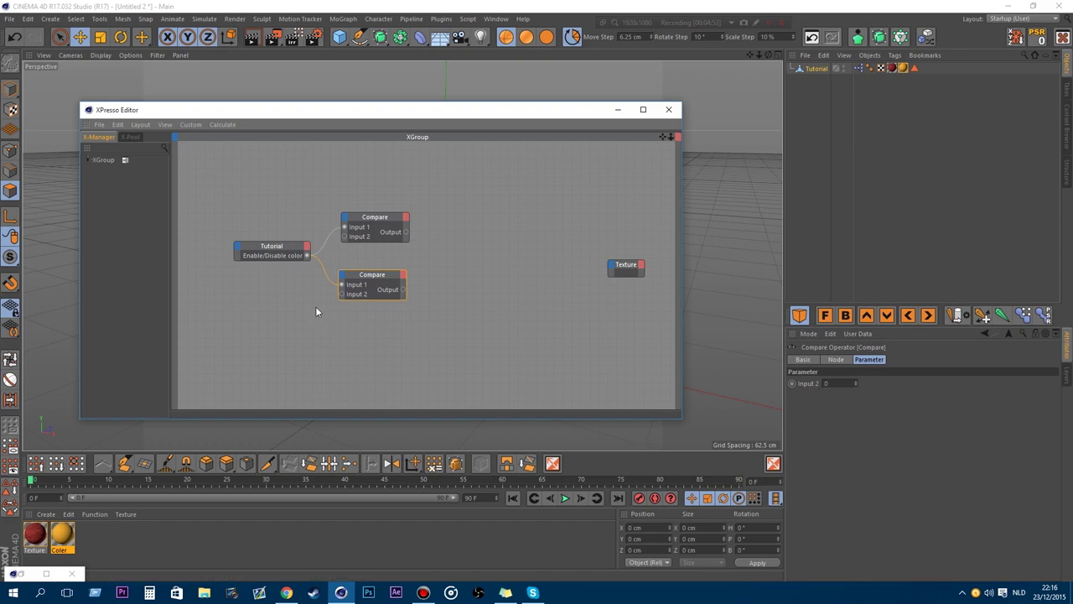
click(838, 384)
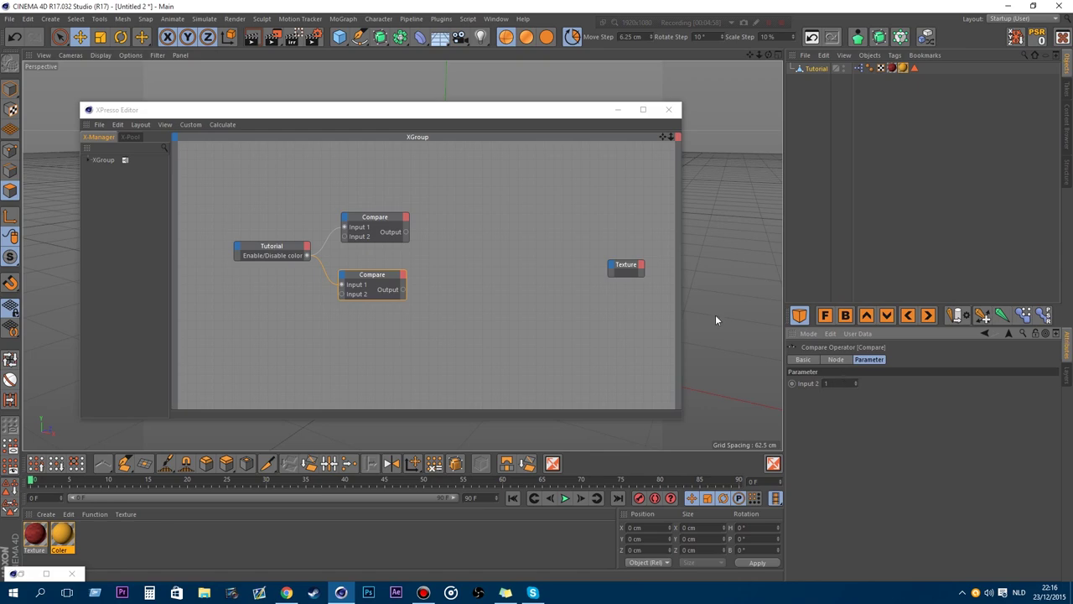
Check the upper Compare node's Input 2 value against the Tutorial object's Enable/Disable color switch
click(374, 220)
click(812, 71)
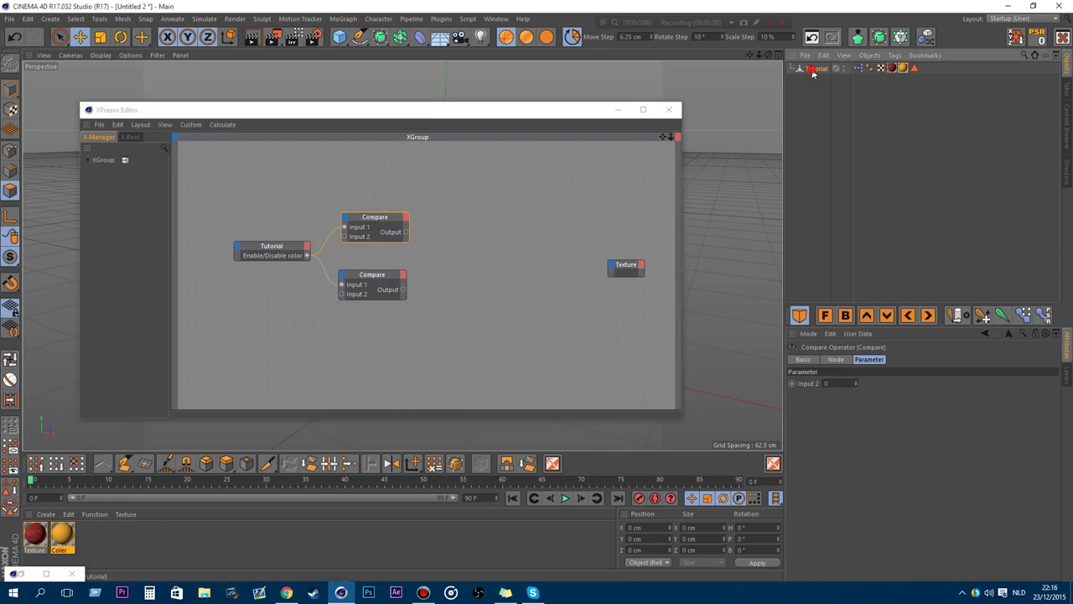
click(864, 385)
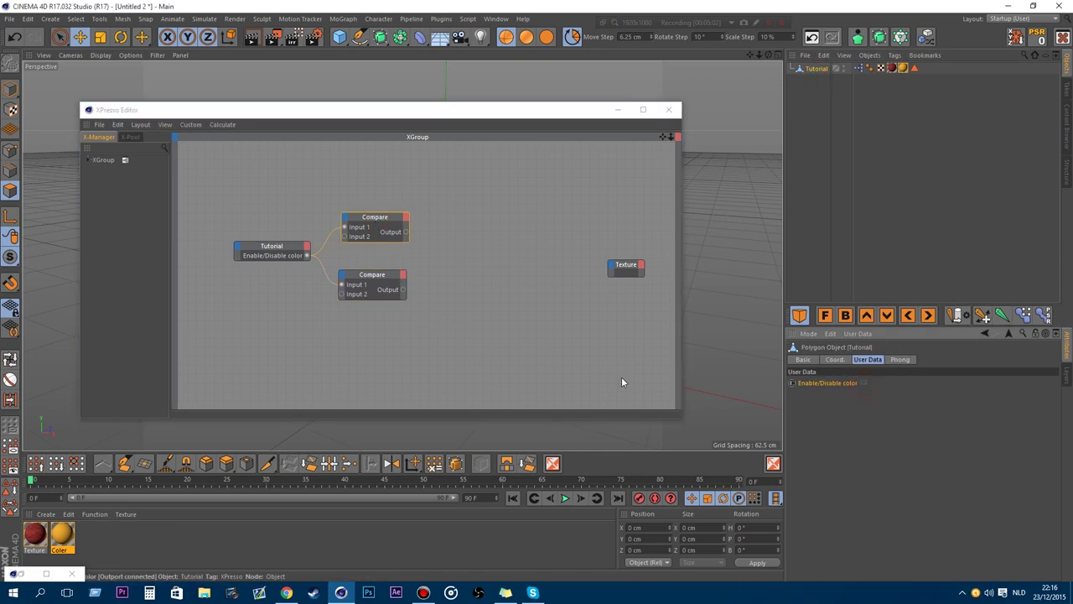
Add a Condition logic node between the Compare nodes and the Texture node, and place a copy of it below
drag(669, 140, 666, 138)
drag(560, 267, 573, 268)
right_click(381, 260)
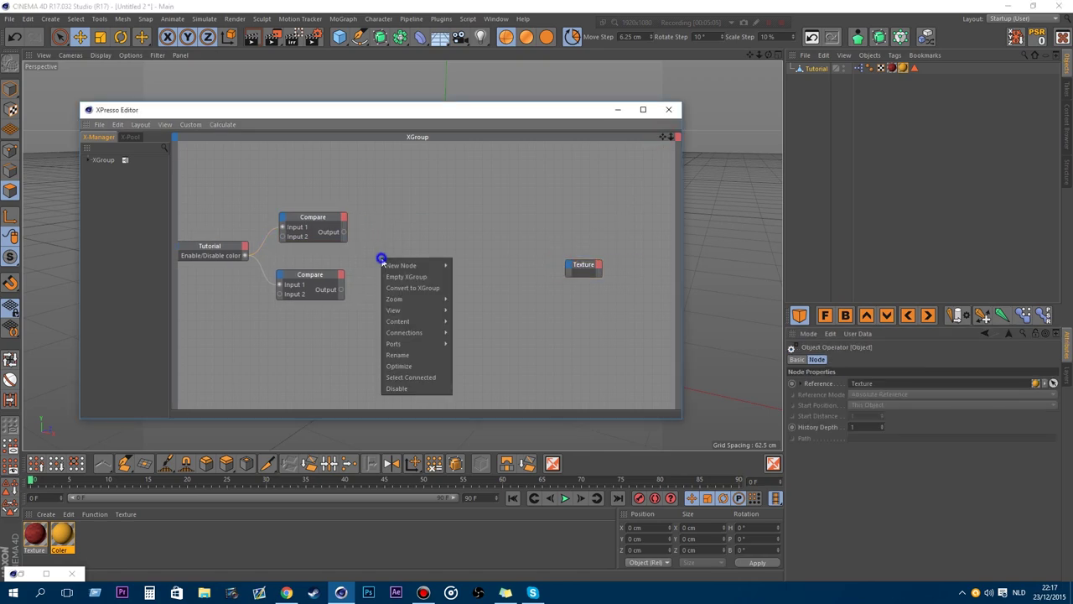
mouse_move(417, 265)
mouse_move(486, 265)
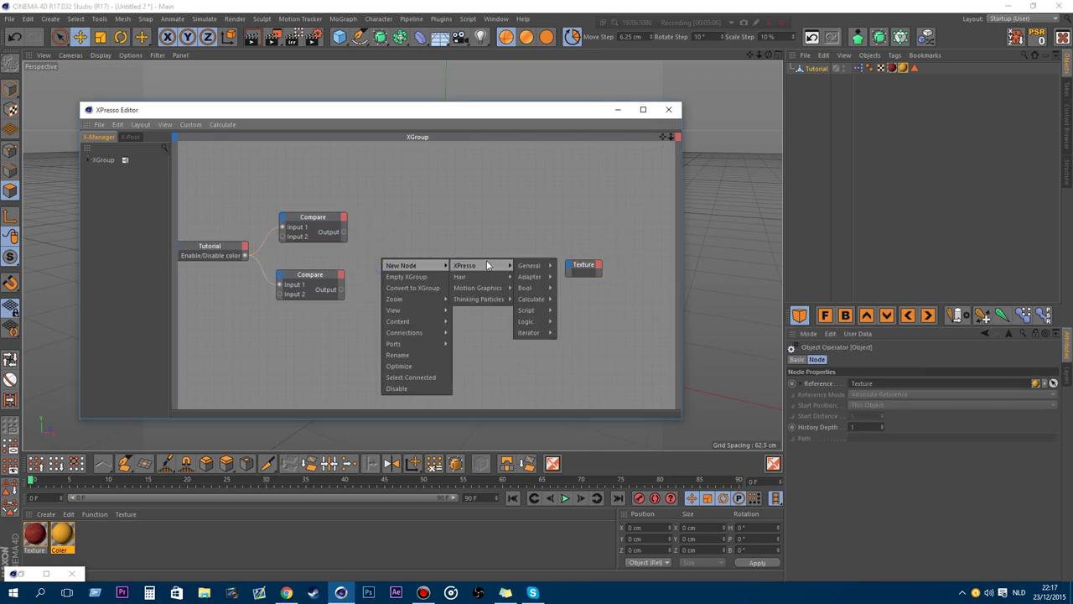
mouse_move(546, 321)
click(579, 330)
drag(383, 244, 421, 281)
click(432, 205)
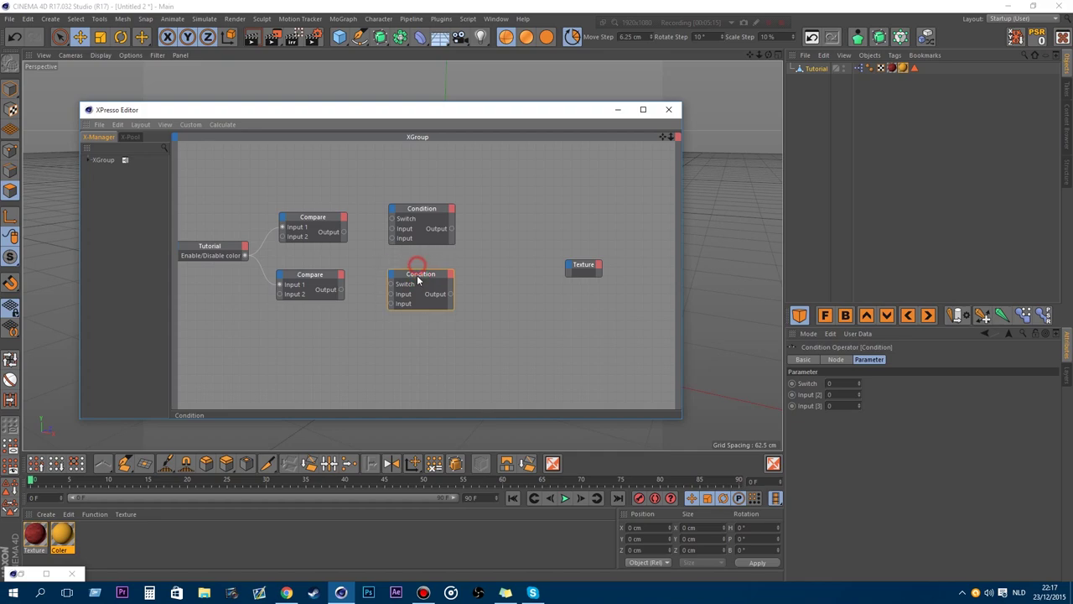
click(425, 210)
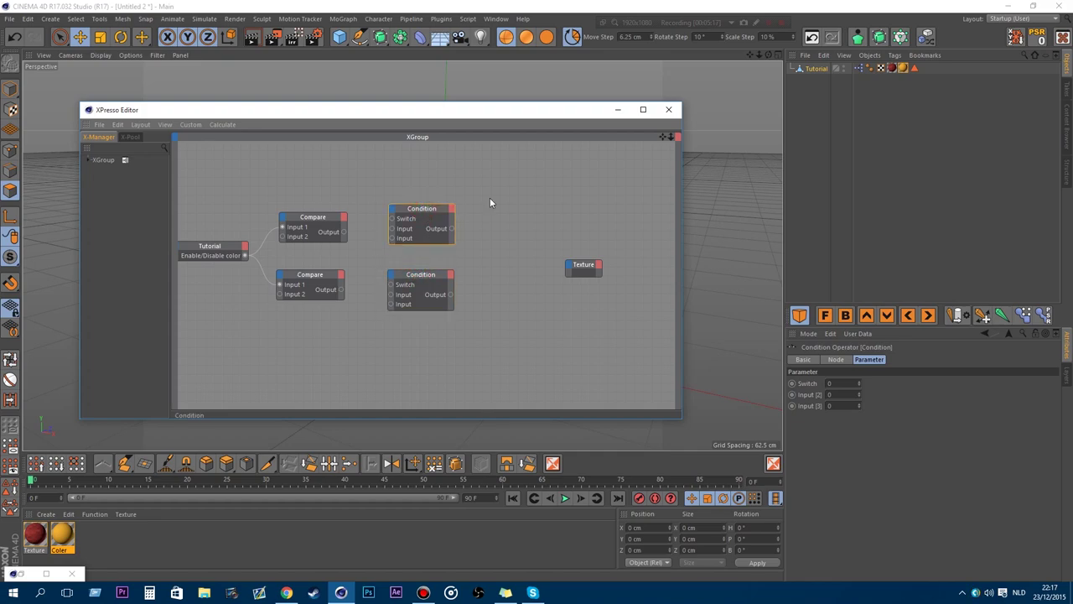
Highlight the Polygon Selection.1 name in the Selection setting of the yellow material's texture tag
click(892, 70)
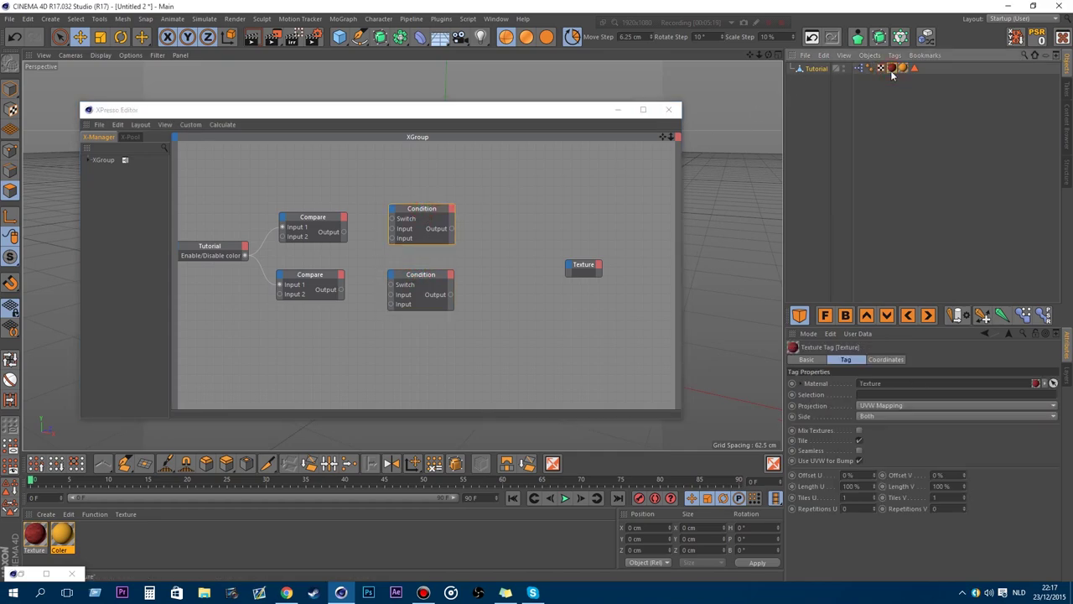
click(903, 69)
triple_click(923, 397)
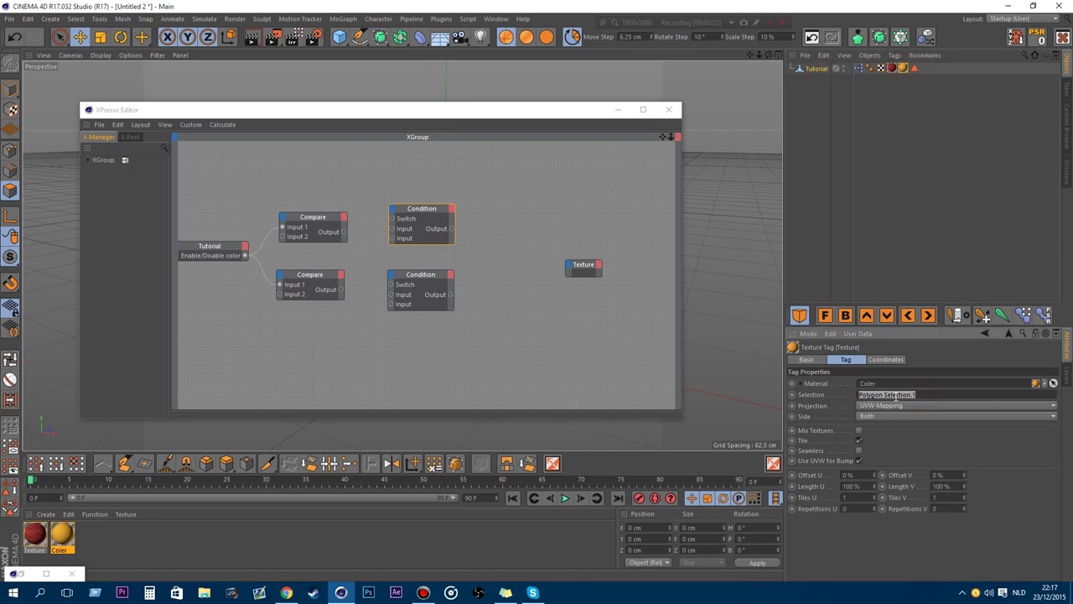
drag(920, 397, 823, 397)
Set the data type of both Condition nodes to String and show the upper Condition node's parameters
click(404, 214)
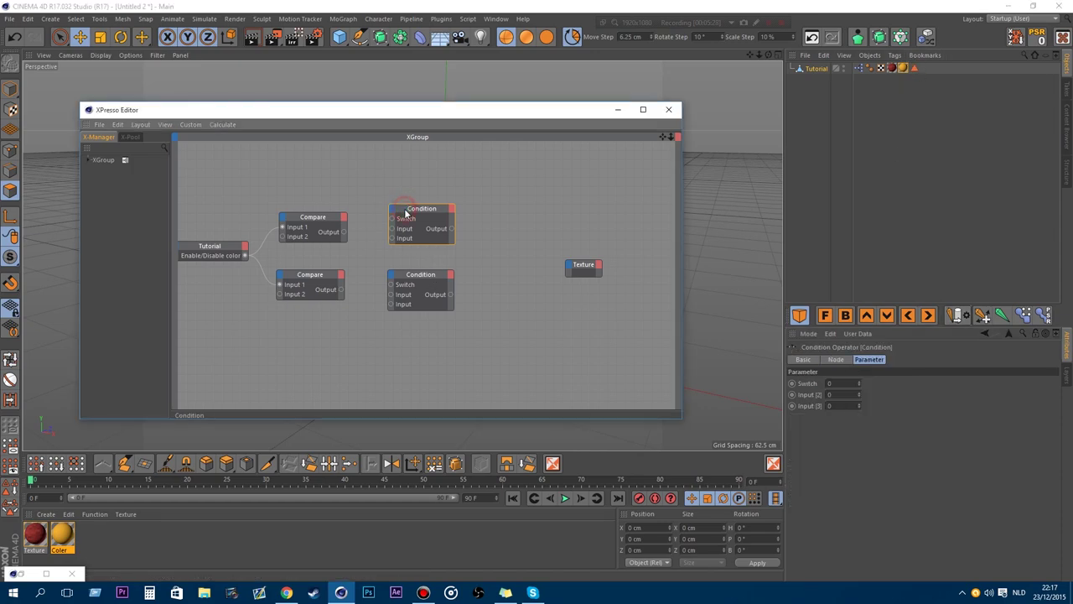
drag(418, 365, 420, 165)
click(837, 359)
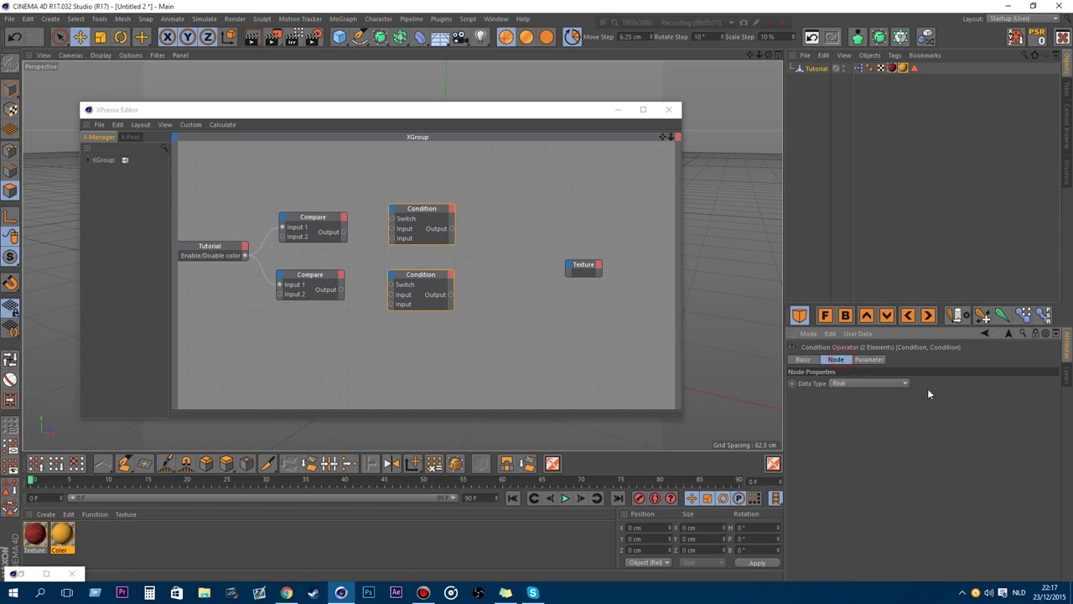
click(870, 384)
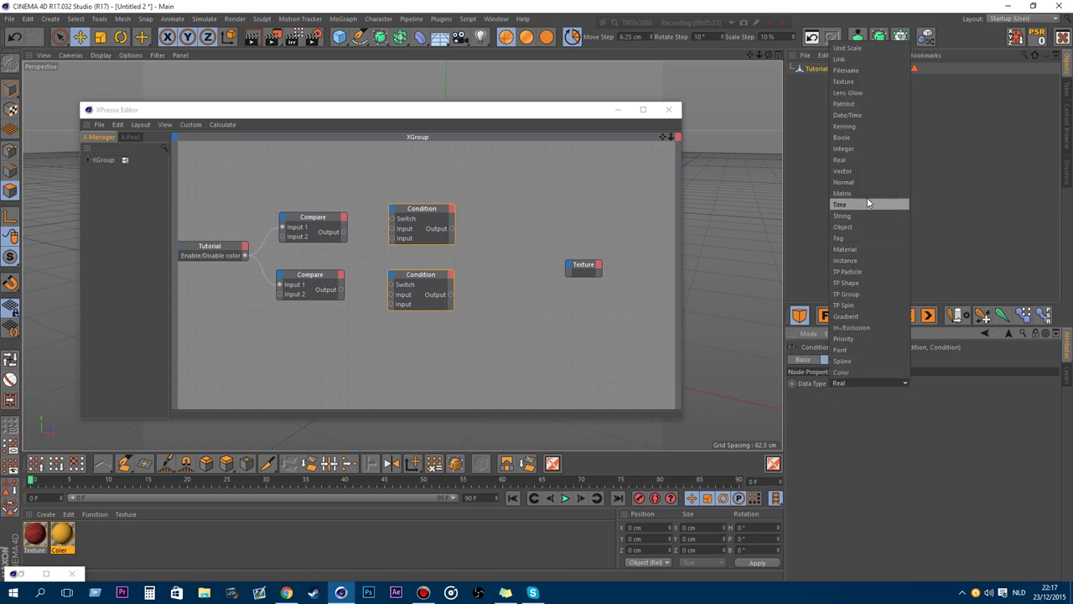
click(848, 218)
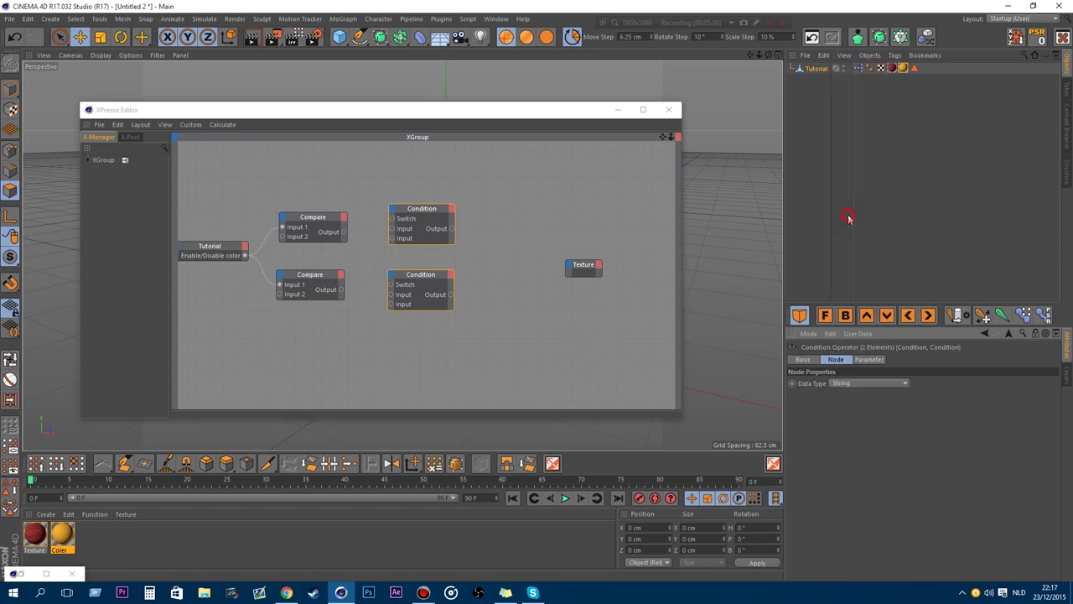
click(369, 237)
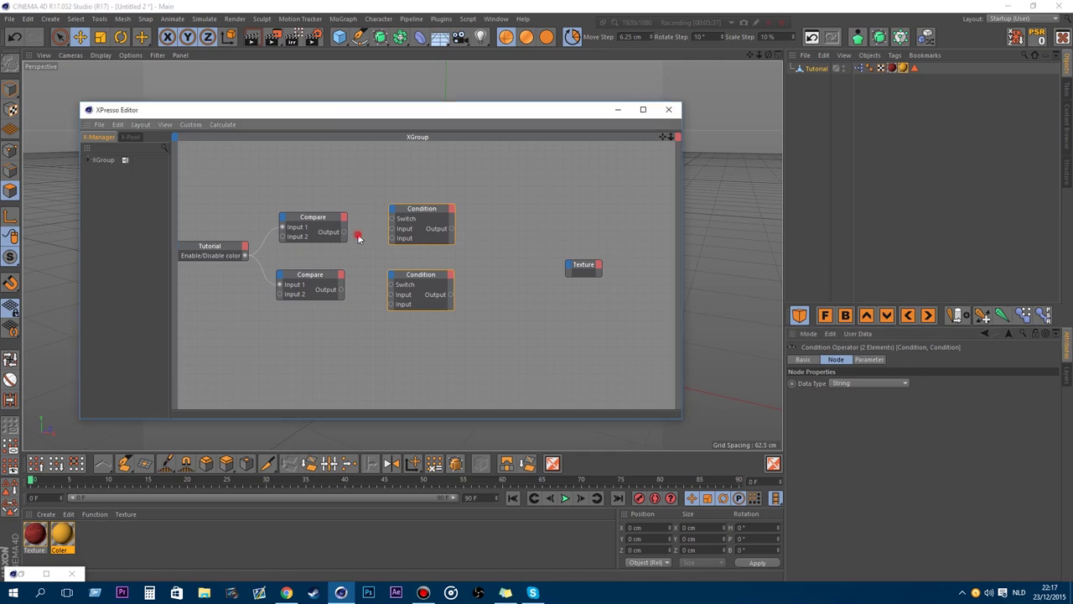
click(415, 210)
click(869, 360)
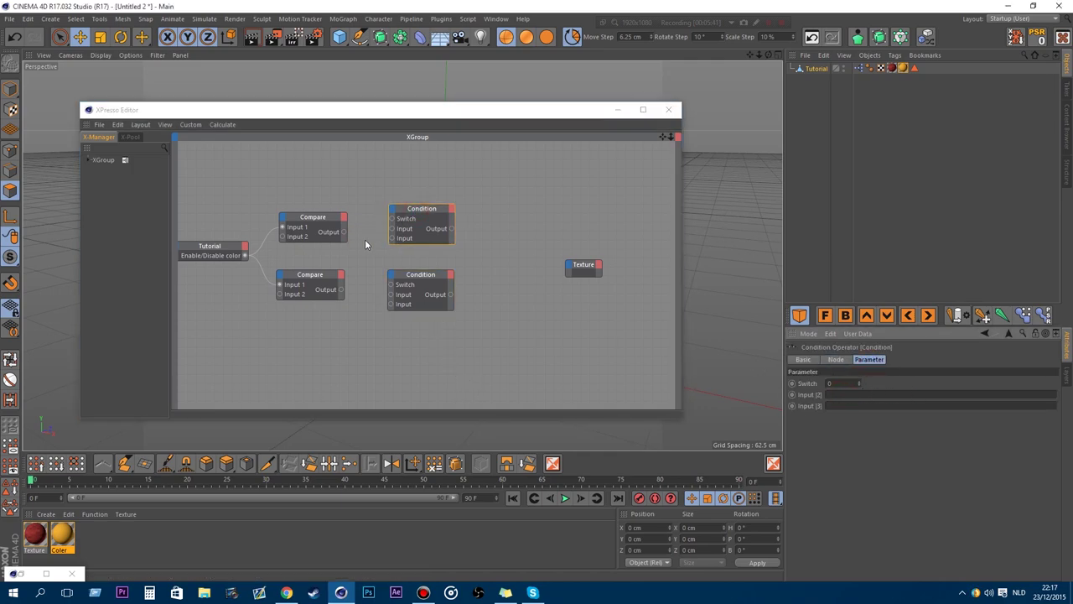
Connect each Compare node's Output to the Switch input of the Condition node beside it
click(319, 222)
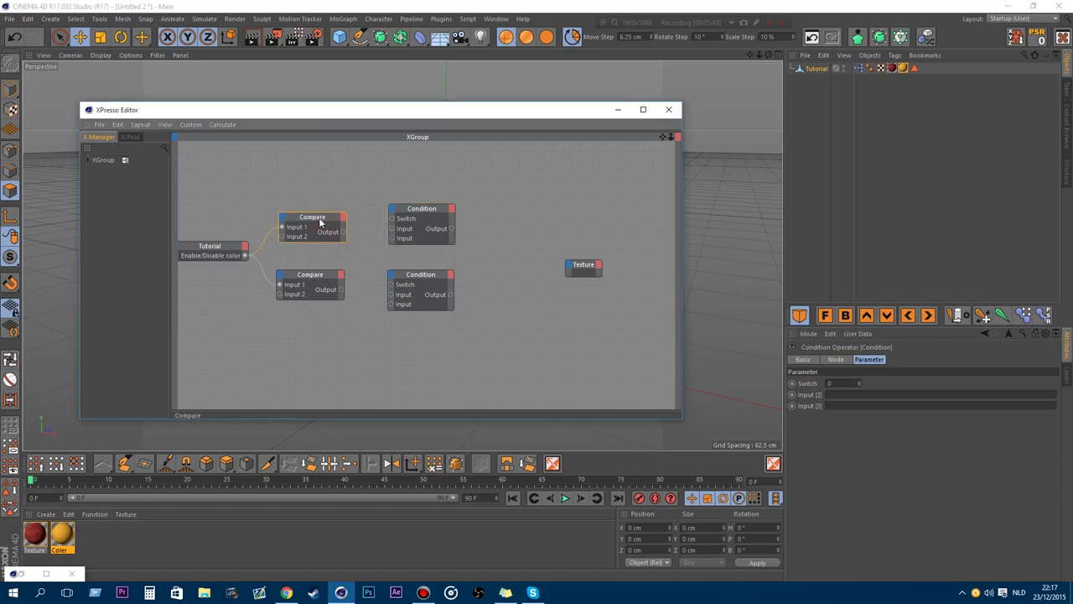
drag(320, 223, 392, 218)
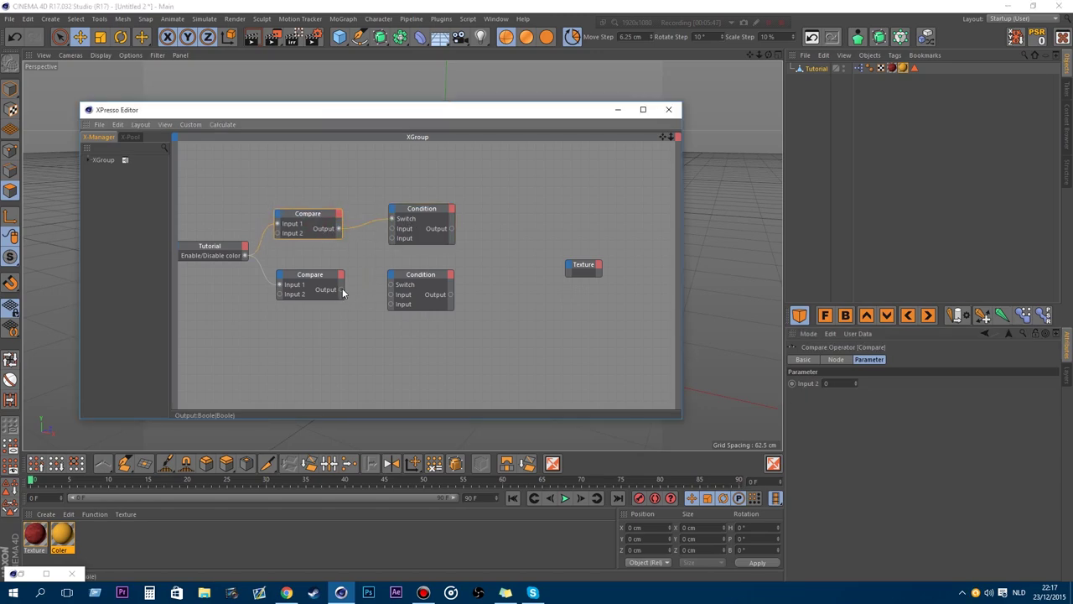
click(421, 237)
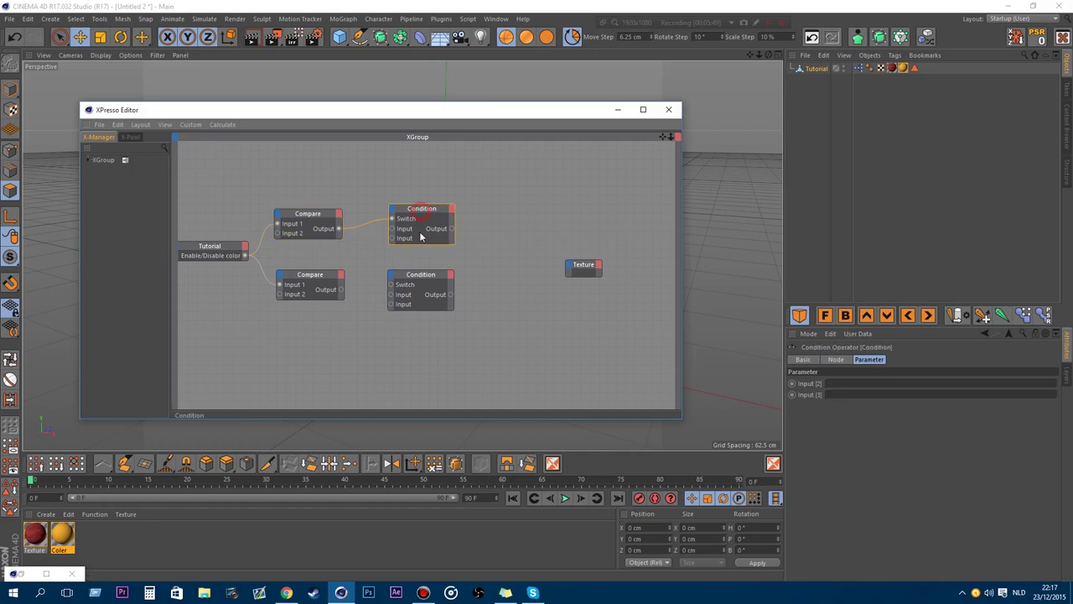
drag(392, 286, 339, 289)
Connect the upper Condition node's Output to the lower Condition node's first Input and realign the two nodes
drag(455, 231, 431, 282)
click(423, 277)
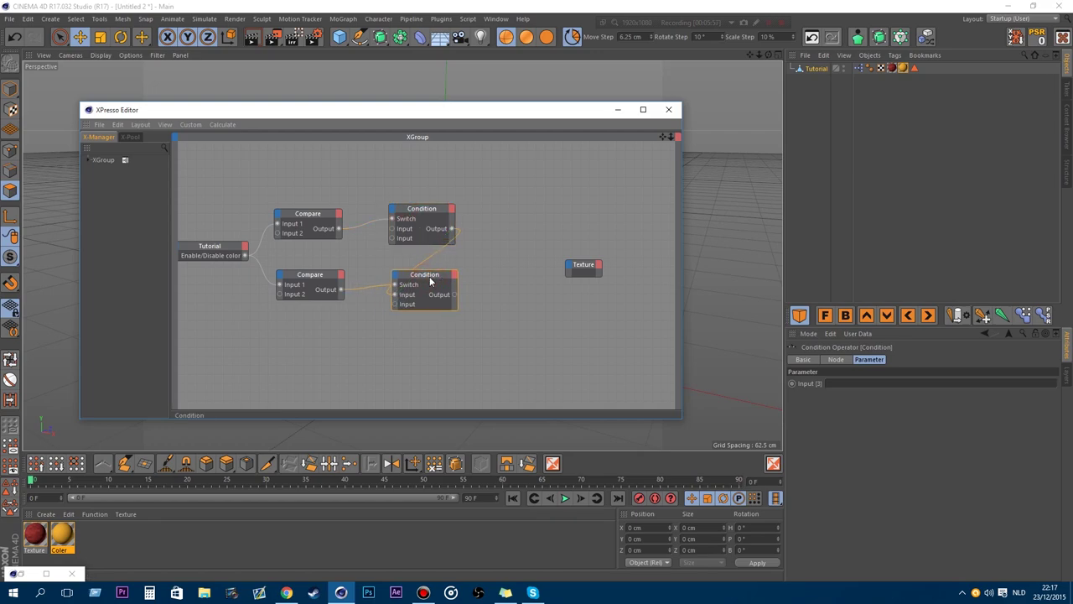
drag(422, 210, 430, 210)
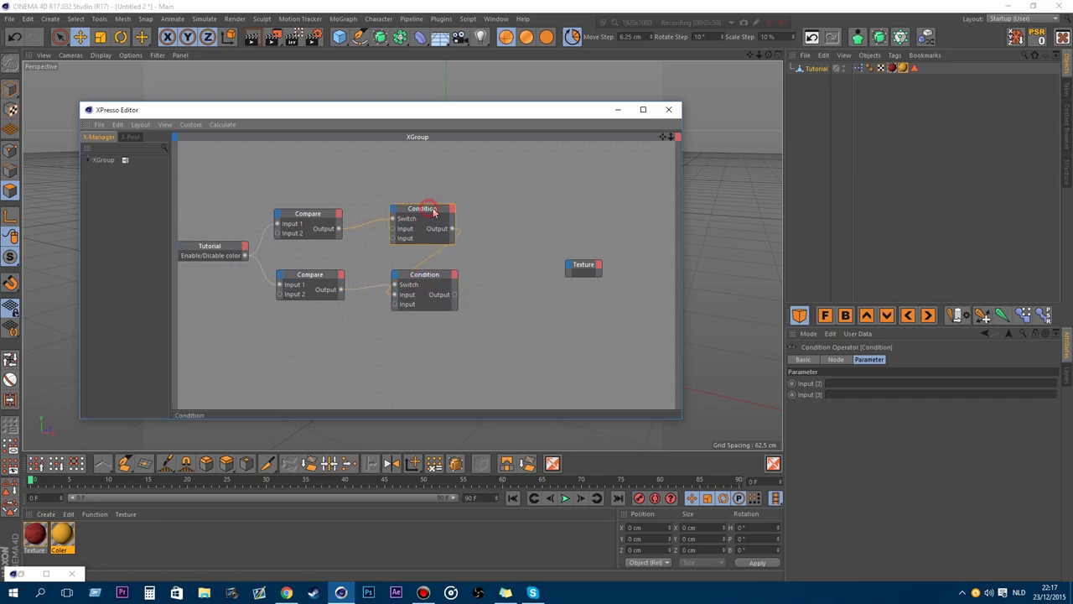
drag(437, 283, 416, 283)
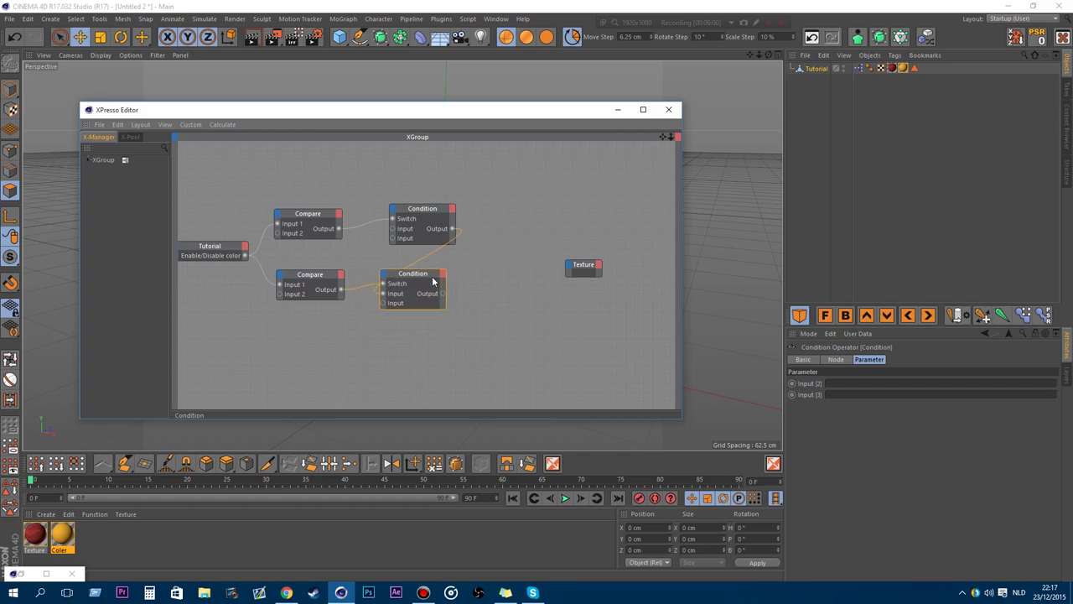
Reposition the Texture node and connect the lower Condition node's Output to its Selection tag property
click(584, 266)
drag(584, 266, 446, 255)
drag(542, 234, 562, 287)
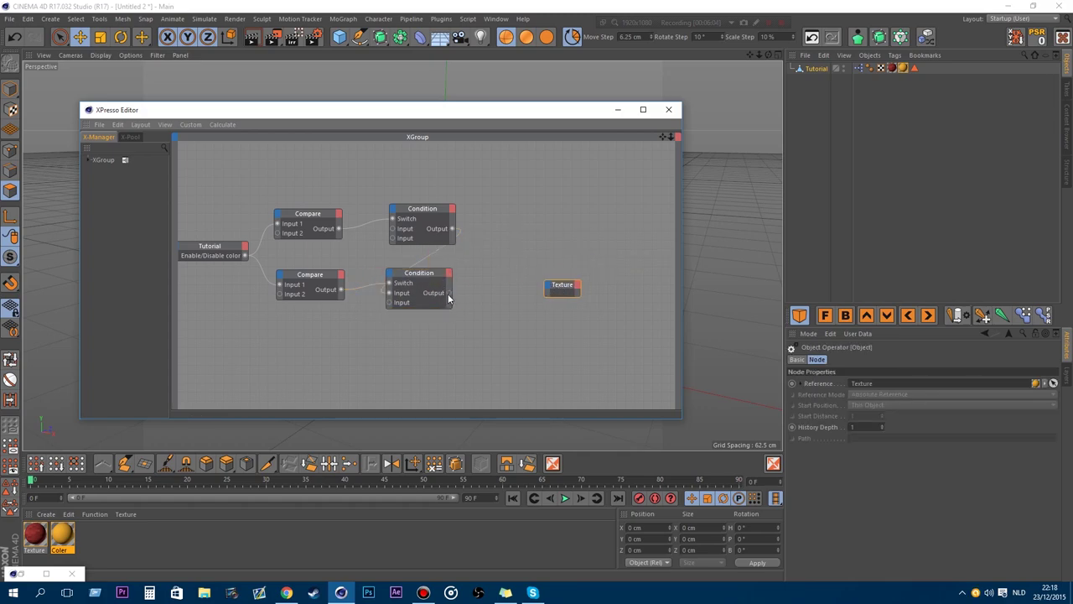
drag(547, 279, 546, 289)
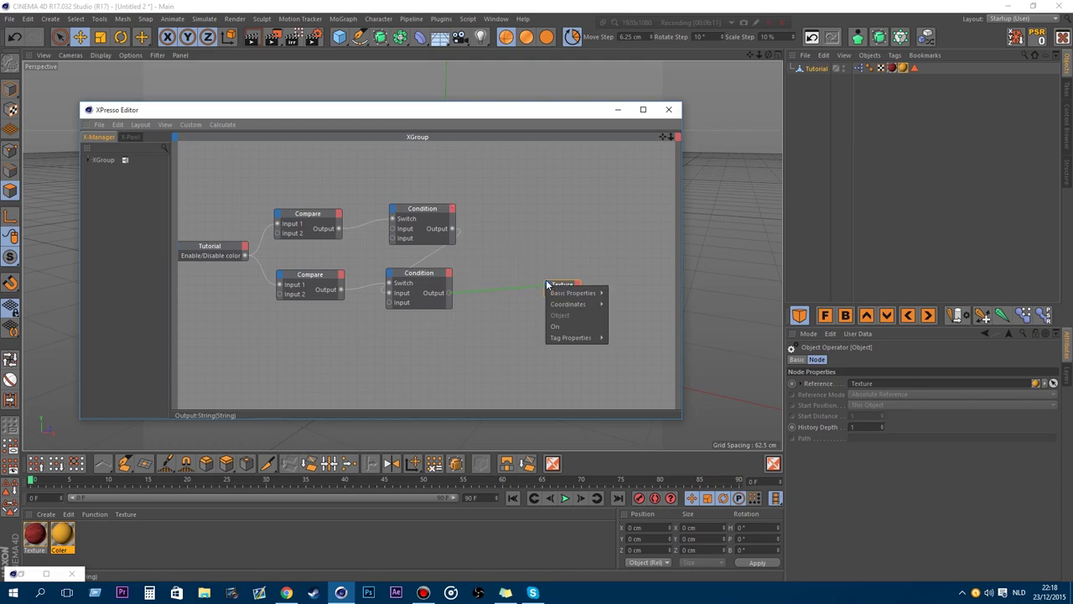
mouse_move(575, 337)
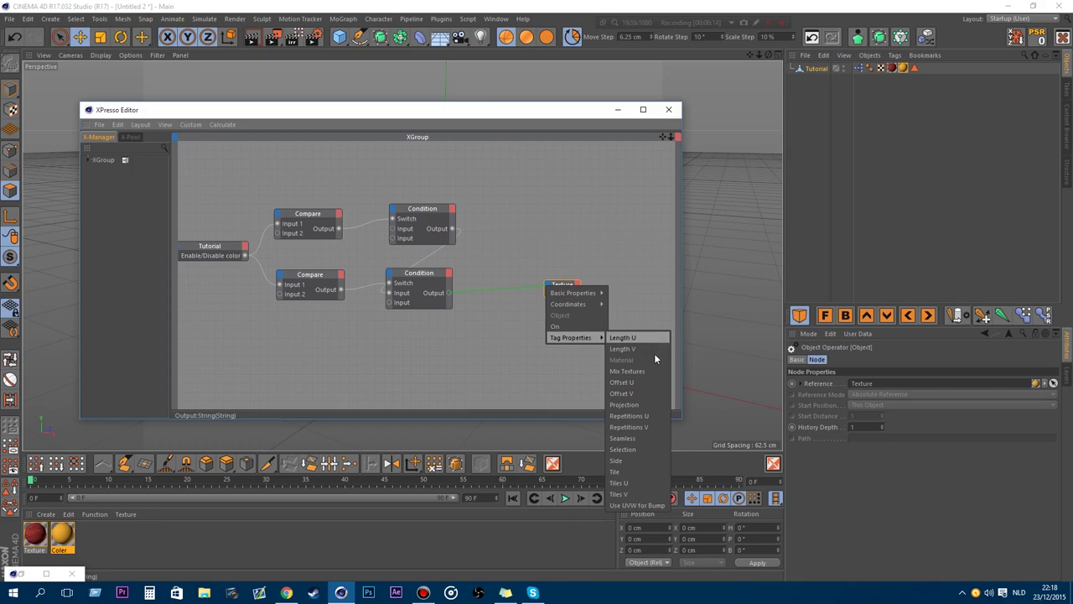
click(636, 450)
Trace the setup from the yellow texture tag's Selection back through the upper Condition and Compare nodes to Tutorial's Enable/Disable color switch
click(902, 69)
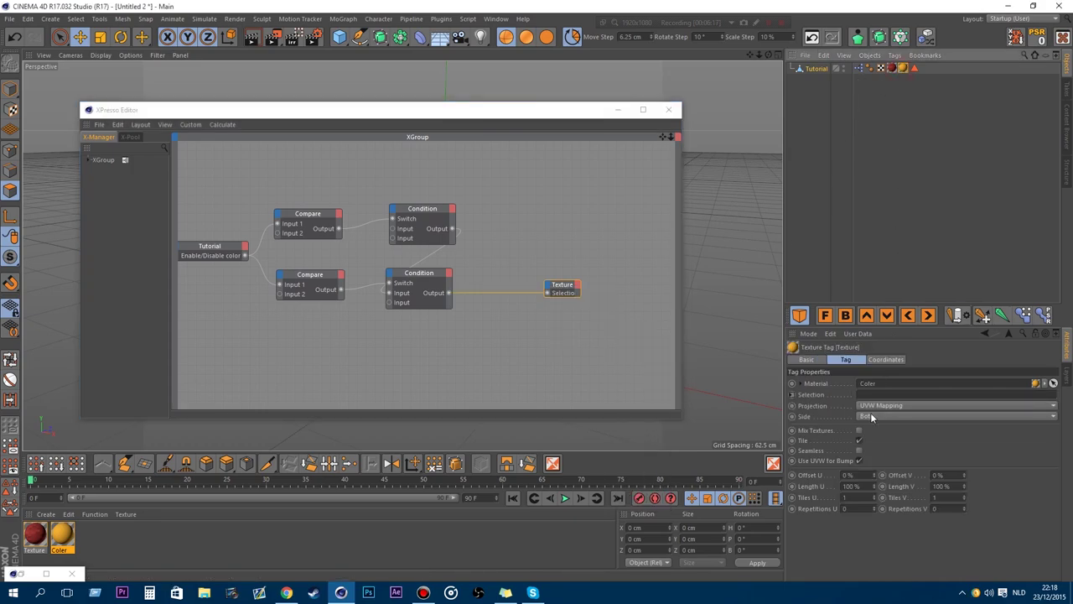
click(870, 391)
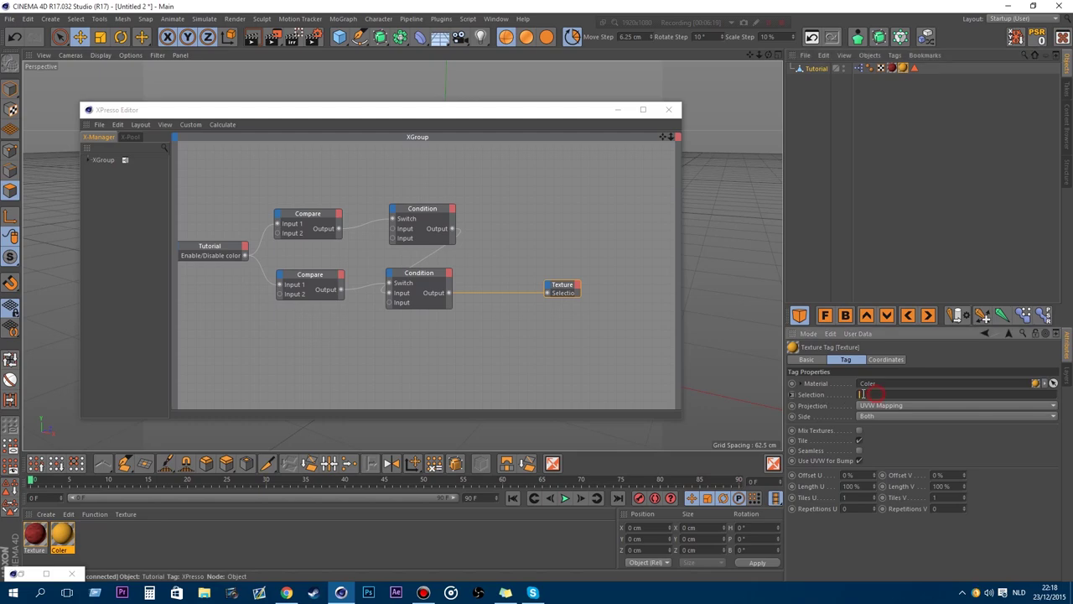
click(425, 210)
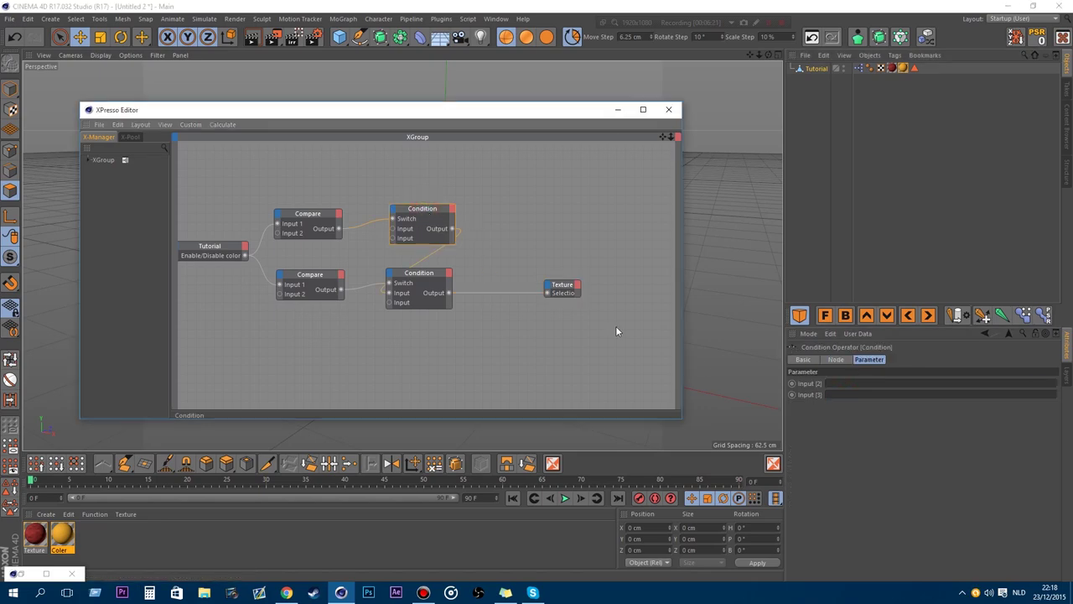
click(840, 384)
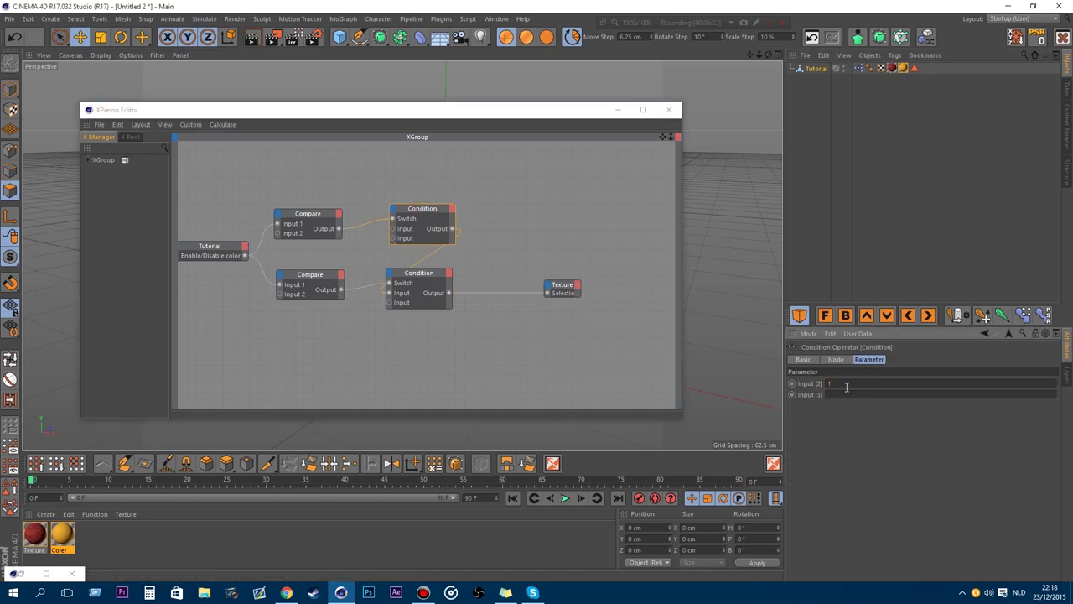
click(315, 223)
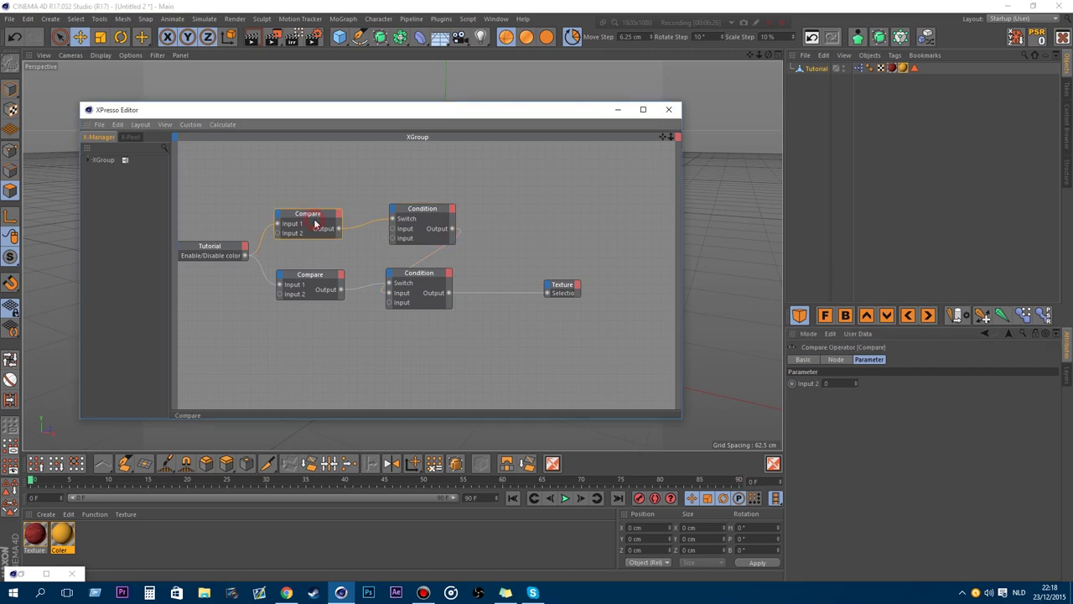
click(816, 69)
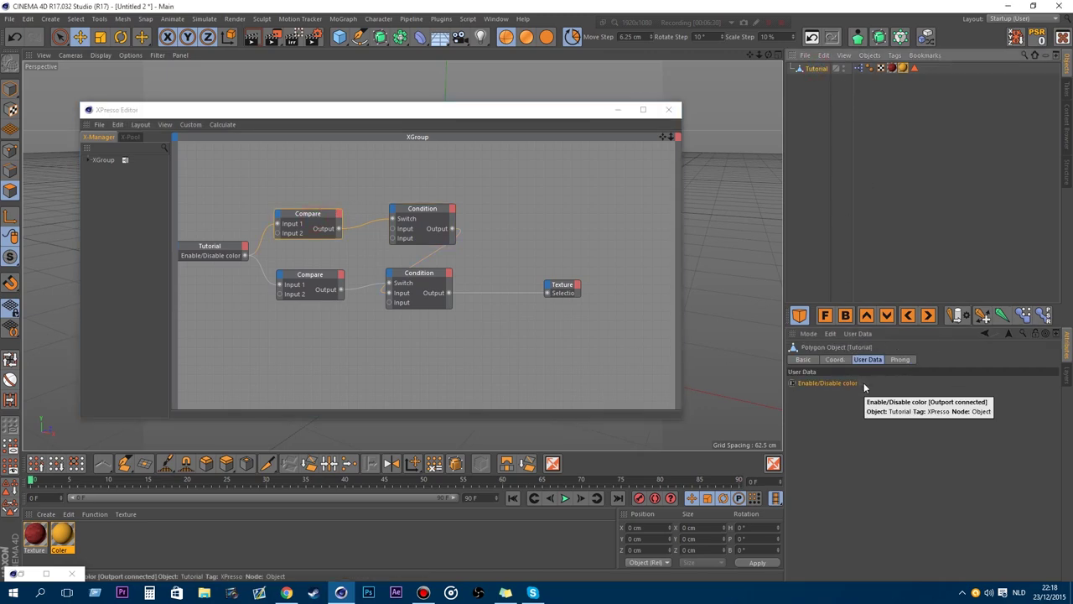
Check the lower Condition node's empty Input parameter and copy the full name of Tutorial's polygon selection tag
drag(864, 387, 866, 388)
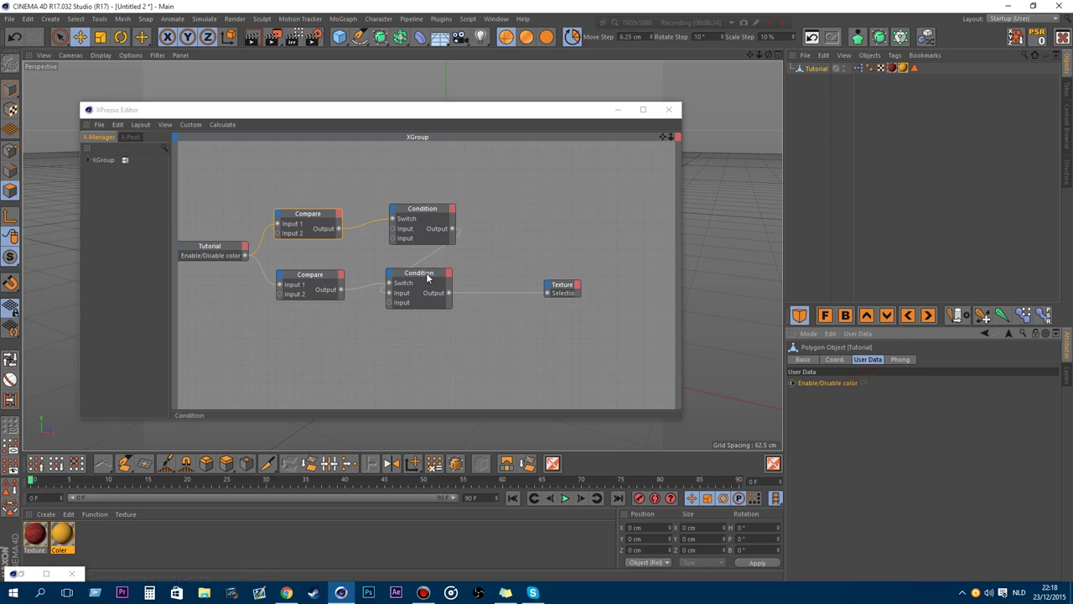
click(426, 275)
click(839, 385)
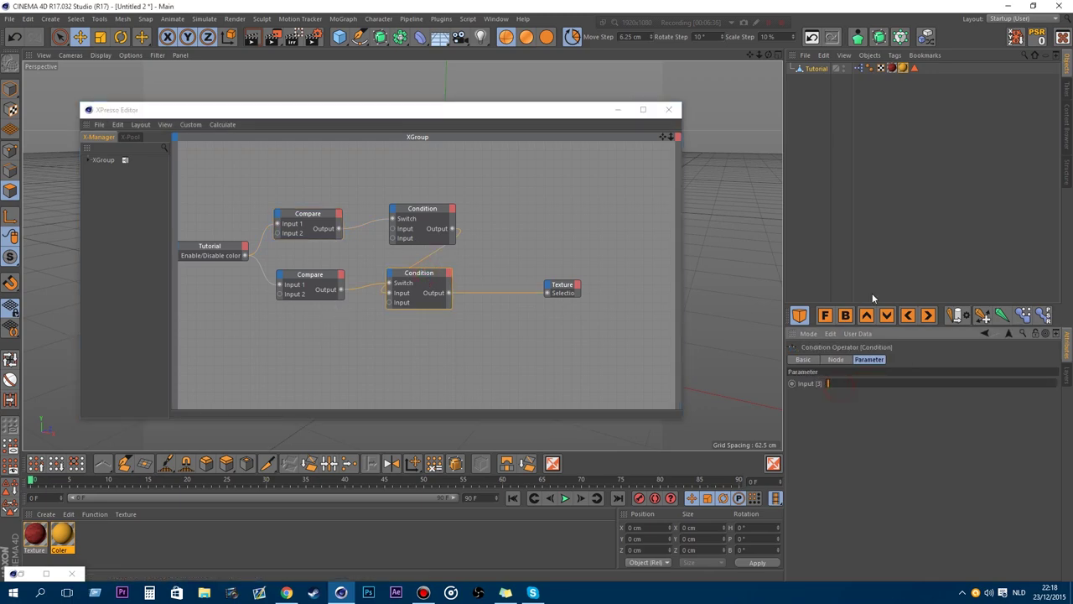
click(903, 67)
click(913, 69)
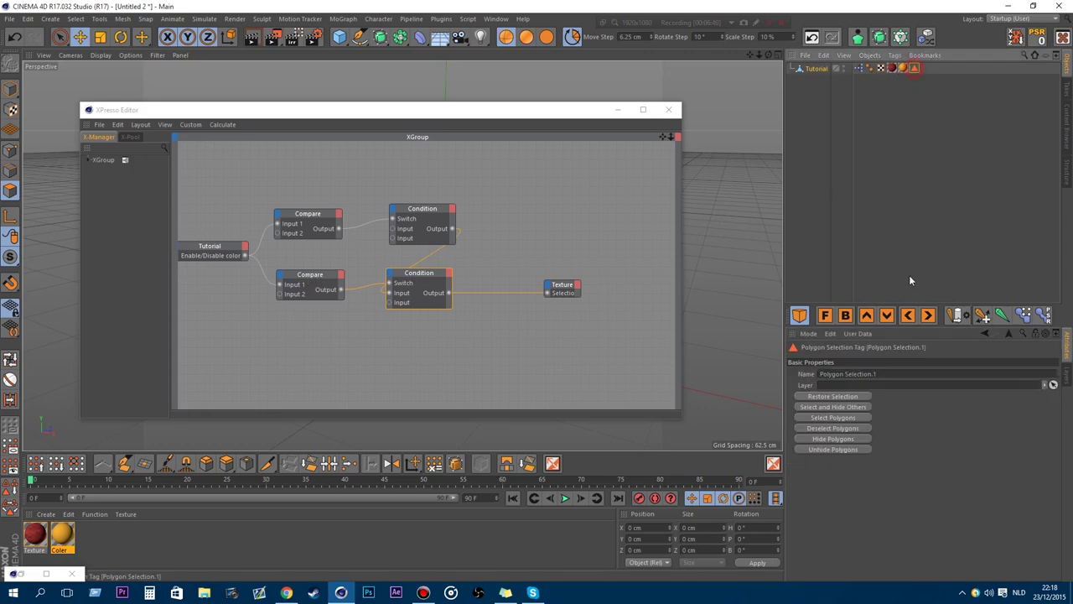
click(910, 374)
key(ctrl+c)
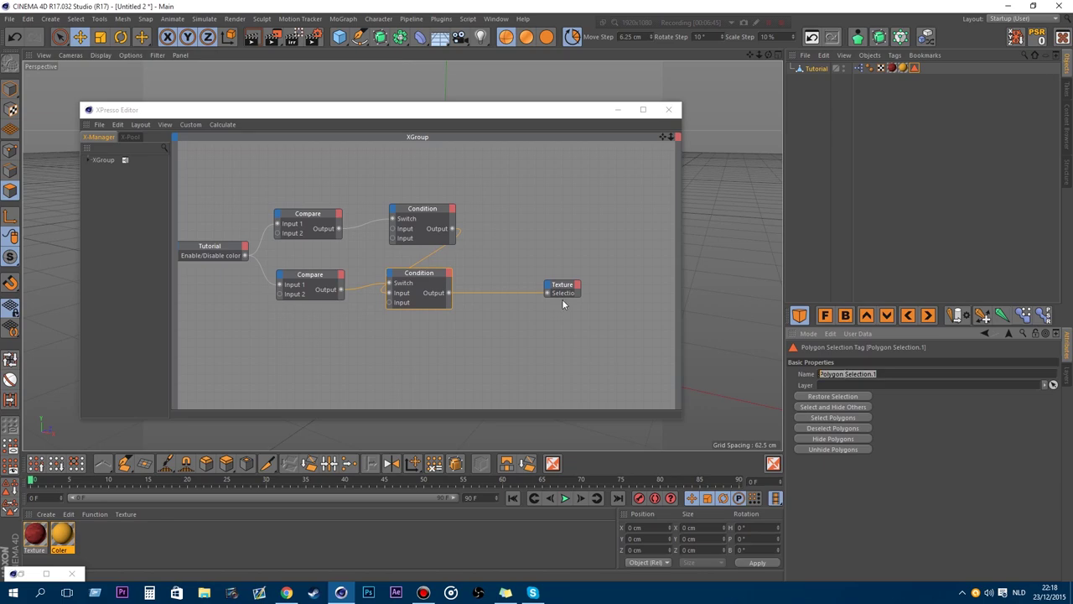
Set the lower Condition node's Input [3] to the copied name Polygon Selection.1 and close the XPresso Editor
click(425, 282)
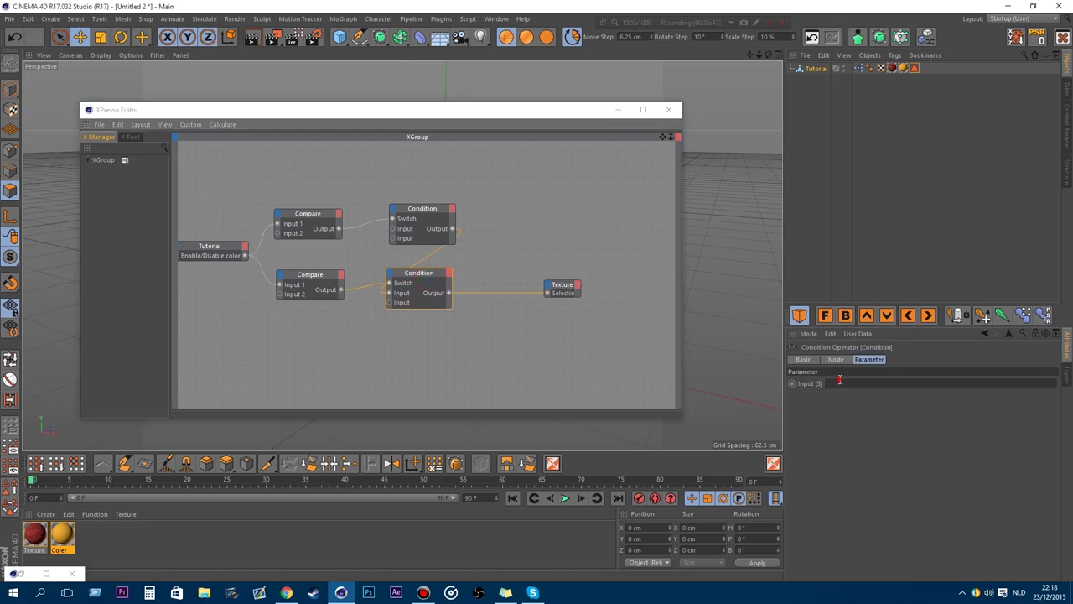
click(839, 384)
key(ctrl+v)
click(670, 109)
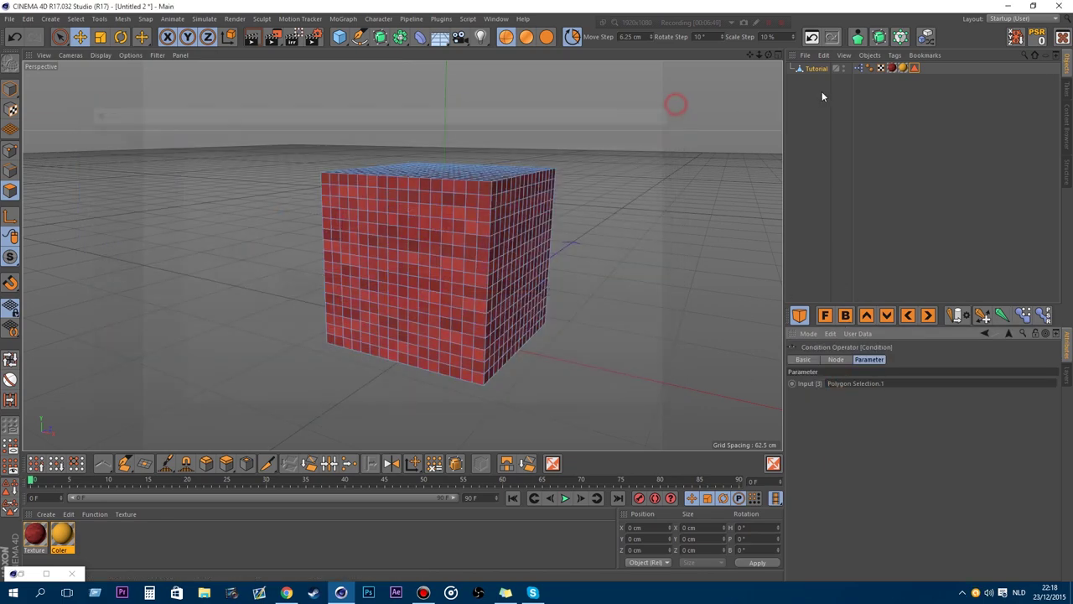
Test Tutorial's Enable/Disable color switch by toggling it repeatedly, and leave it enabled
click(816, 68)
click(864, 383)
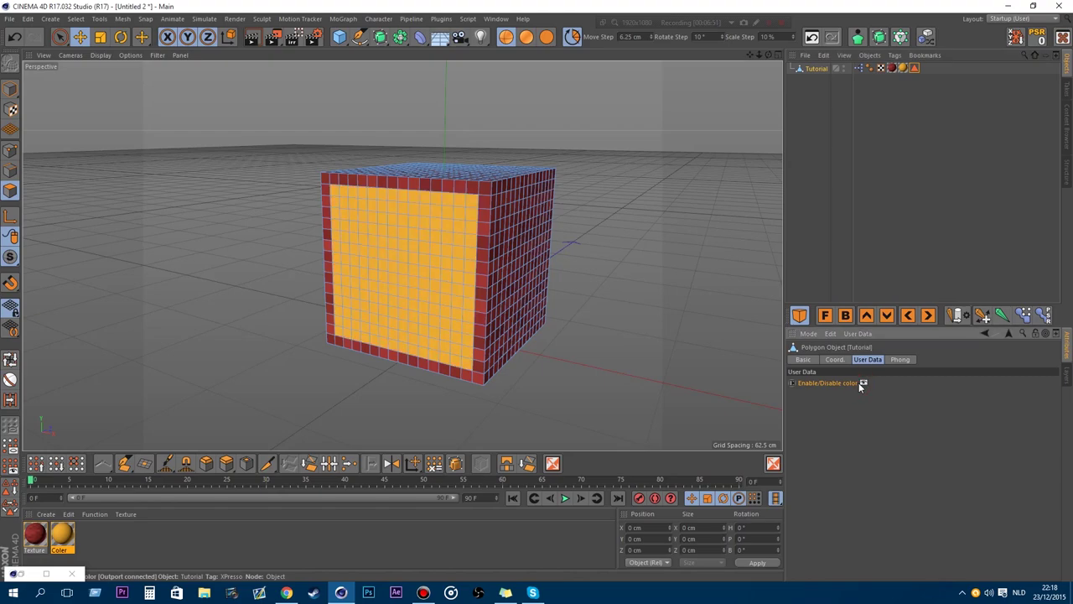
click(864, 383)
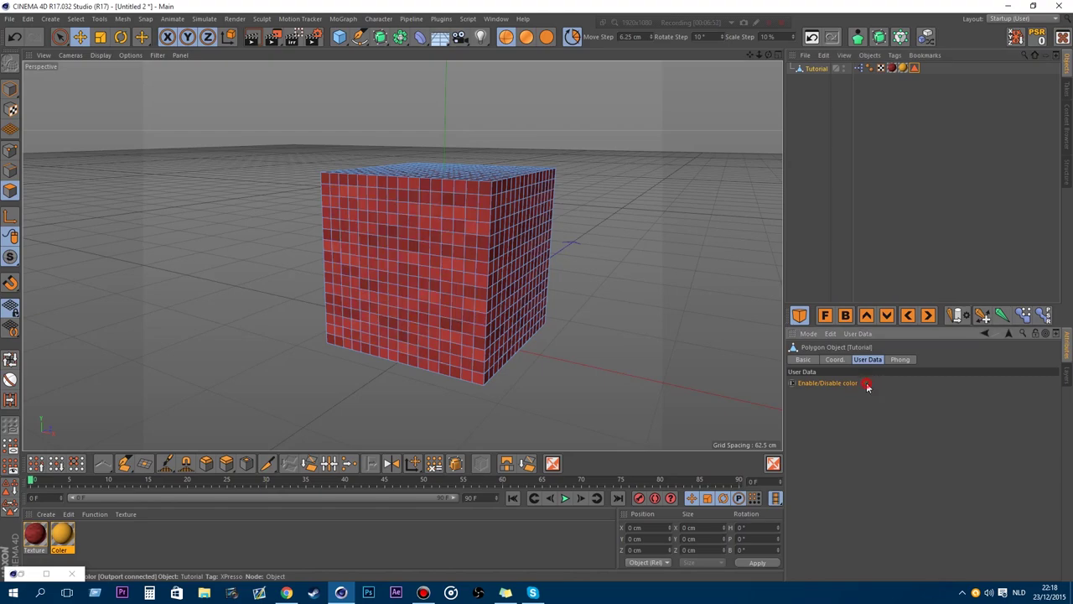
click(865, 383)
click(866, 384)
click(865, 384)
click(865, 383)
click(865, 384)
Load the image 2.png as the yellow material's Color texture, copying it to the project location, and close the Material Editor
drag(758, 55, 659, 168)
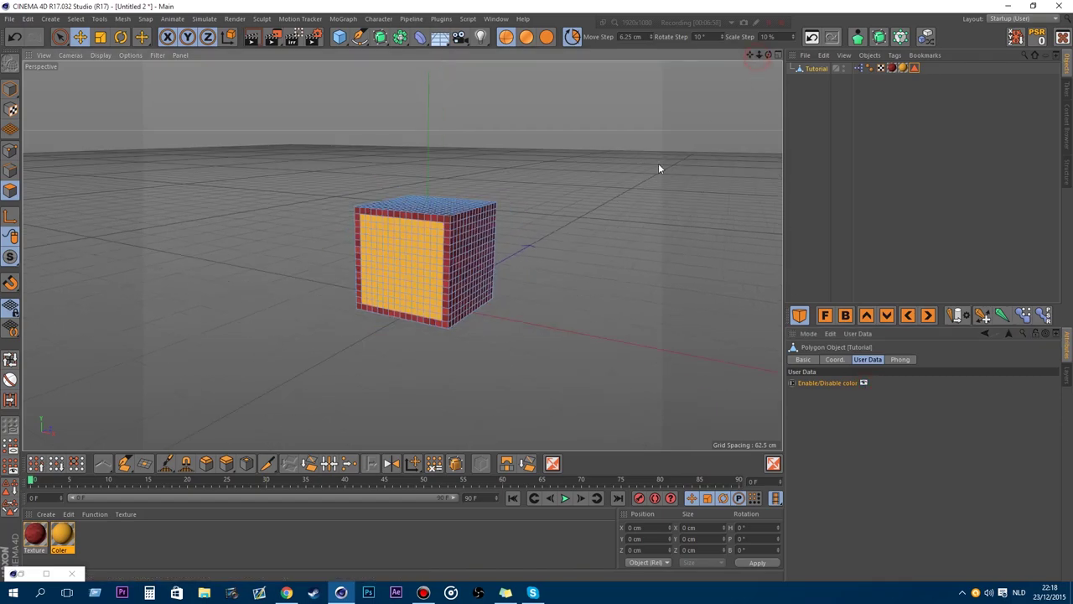
double_click(64, 542)
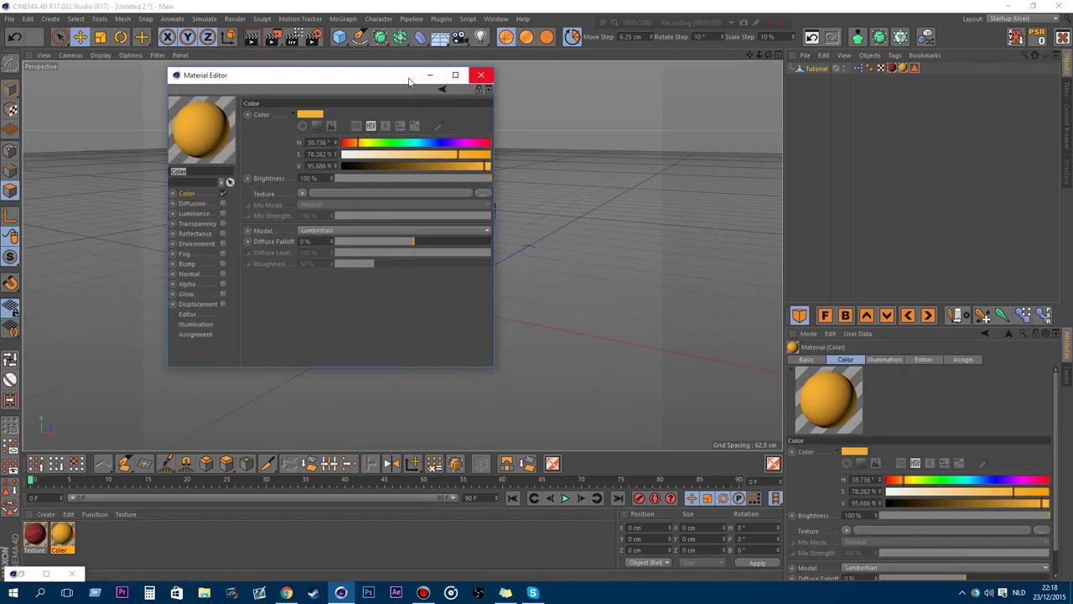
drag(365, 76, 304, 82)
drag(233, 81, 605, 89)
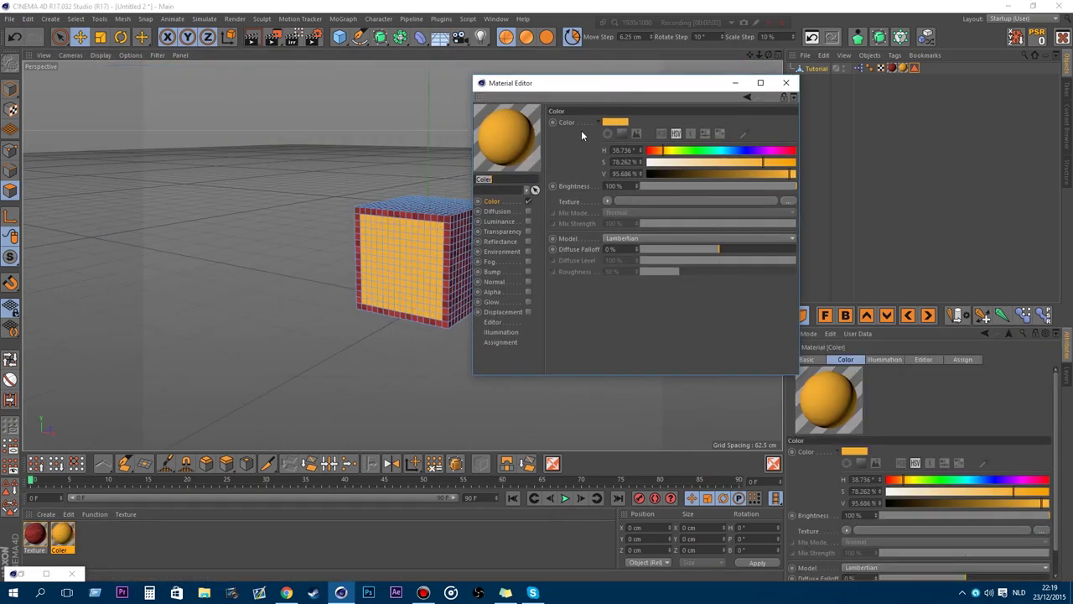
click(789, 206)
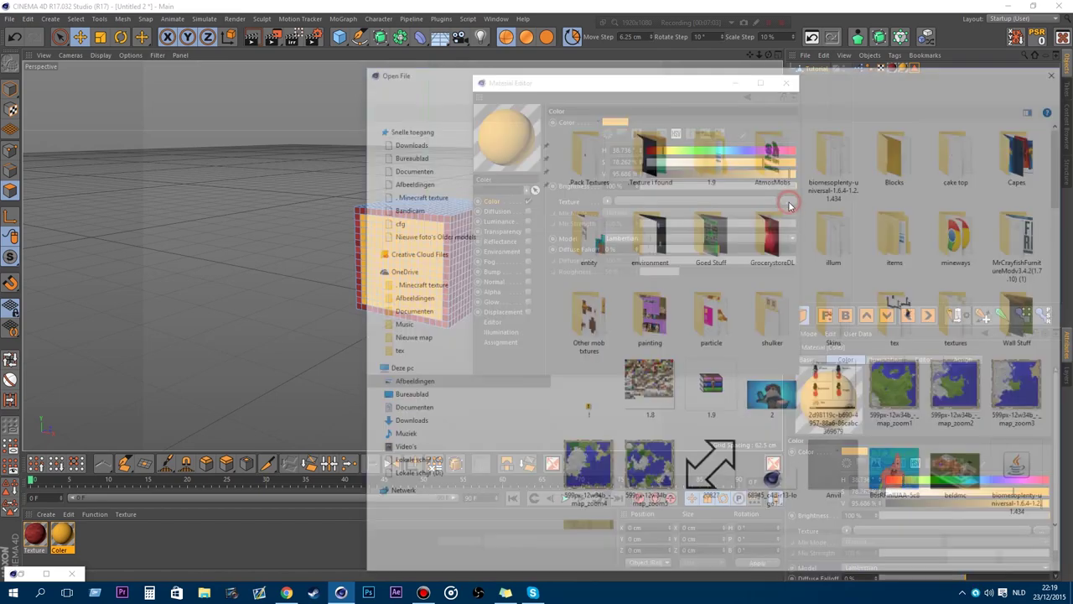
double_click(775, 384)
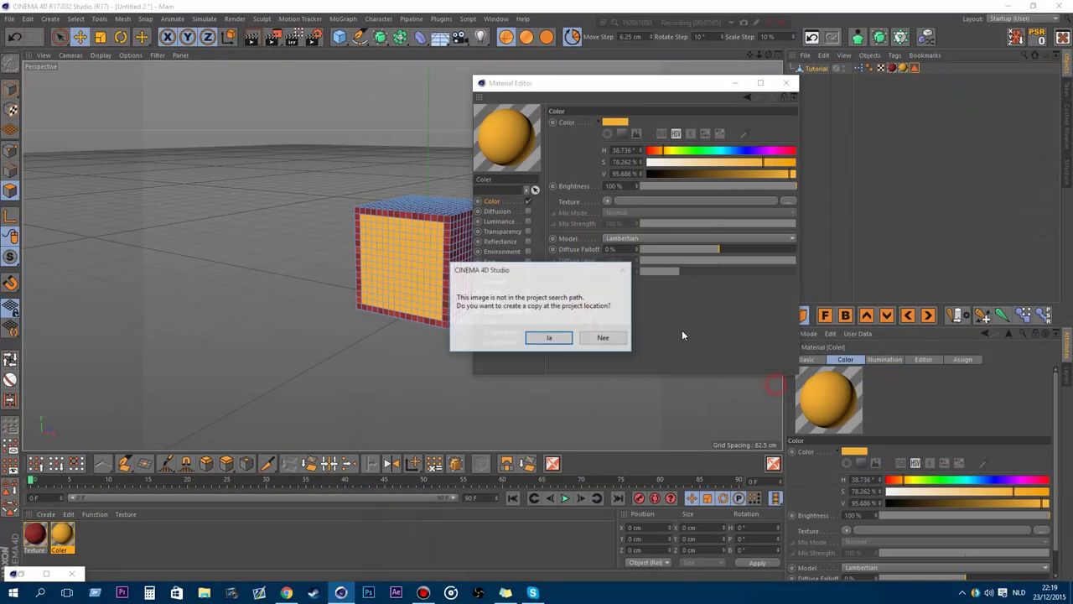
click(533, 337)
click(788, 84)
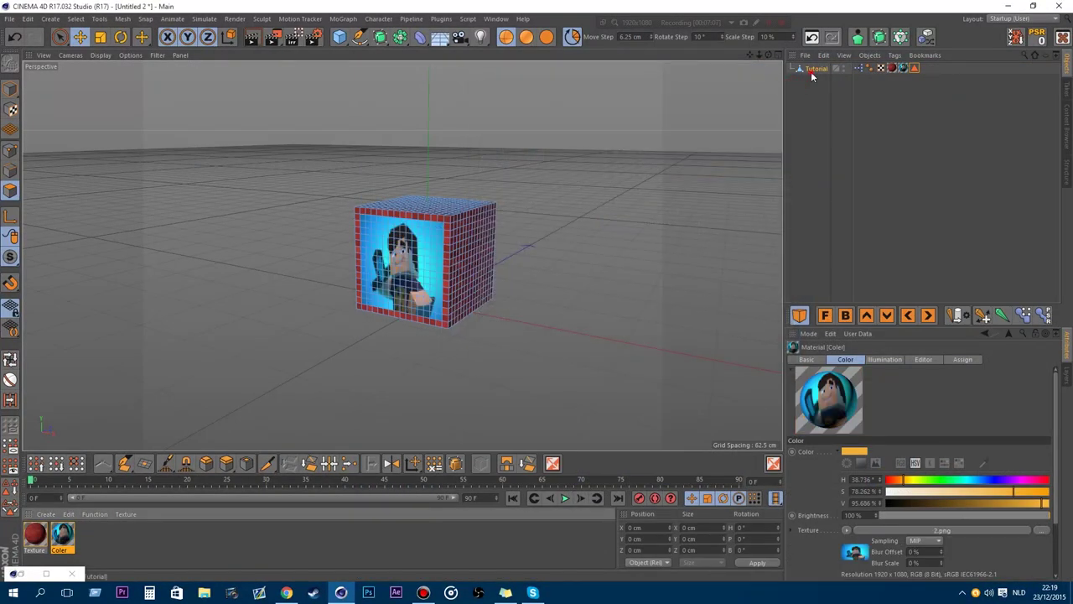
Toggle Tutorial's Enable/Disable color switch repeatedly to check that it also shows and hides the image texture, ending with it enabled
click(813, 70)
click(866, 382)
click(866, 383)
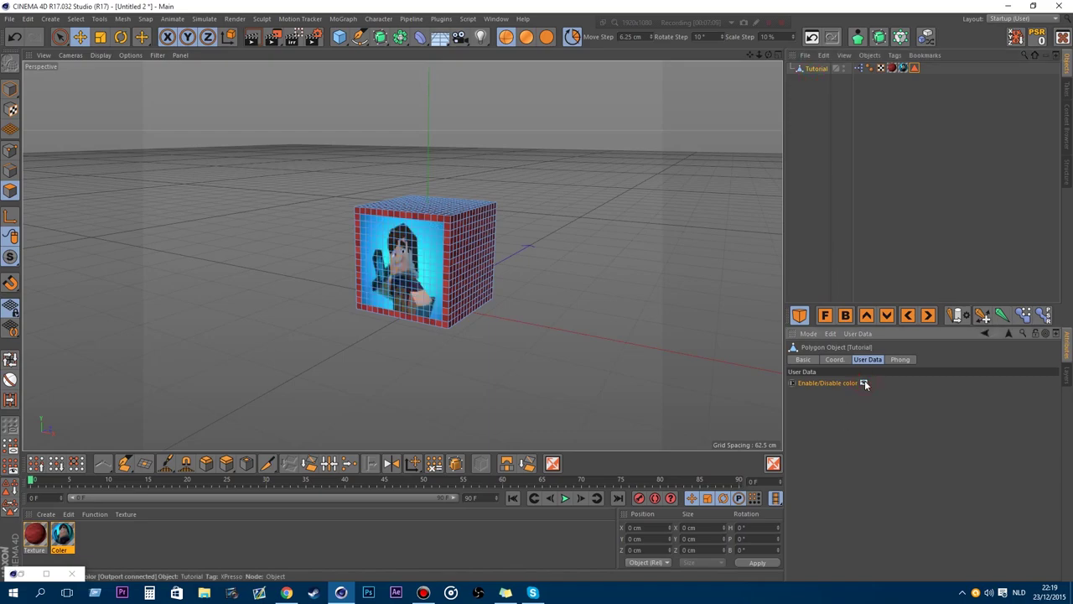
click(865, 384)
click(865, 384)
click(865, 383)
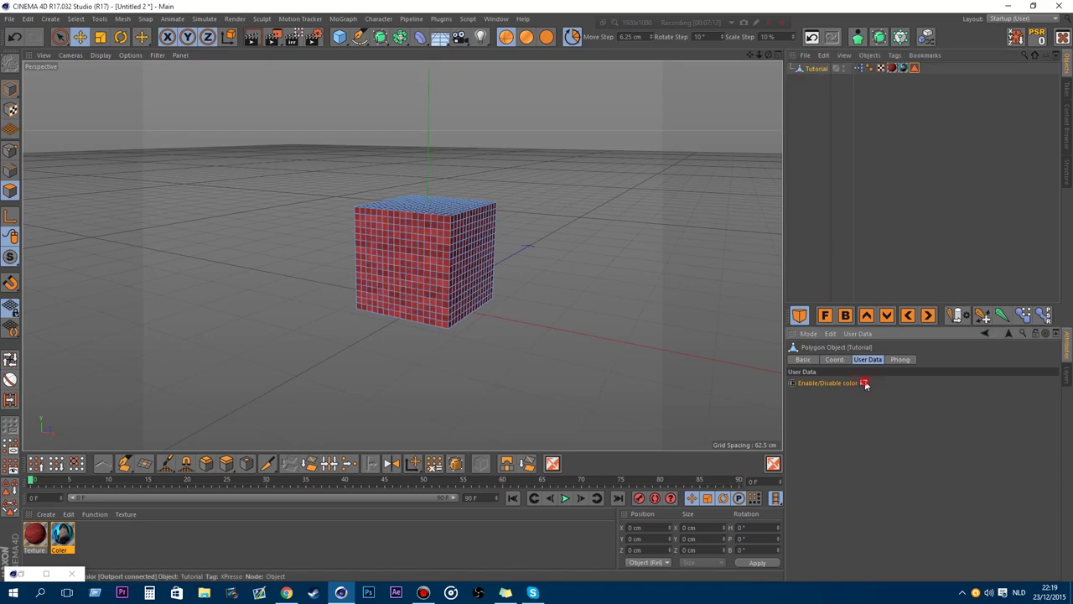
click(865, 383)
click(865, 383)
click(866, 383)
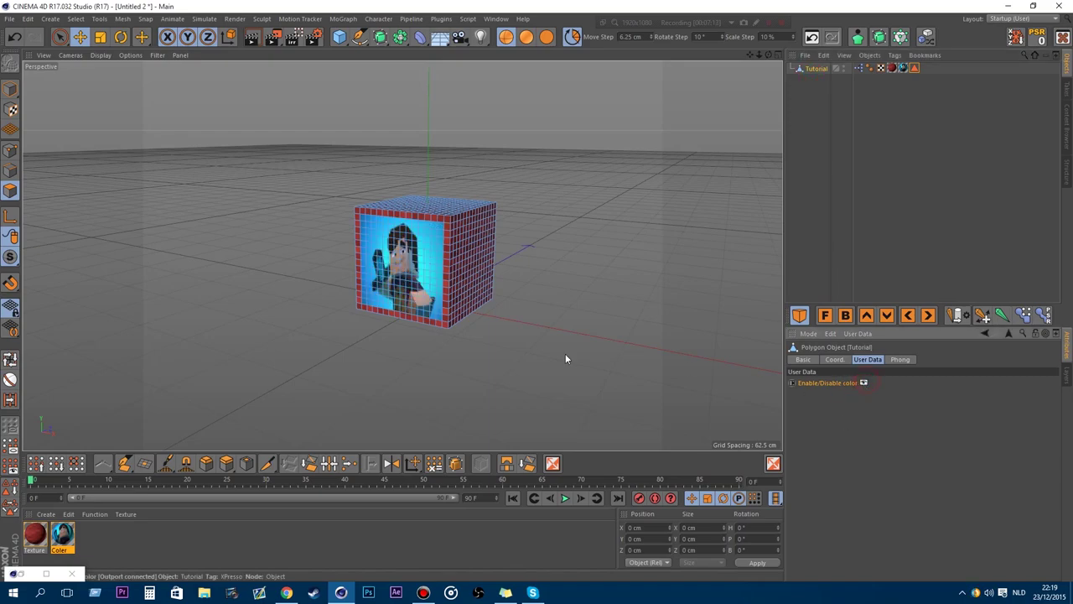